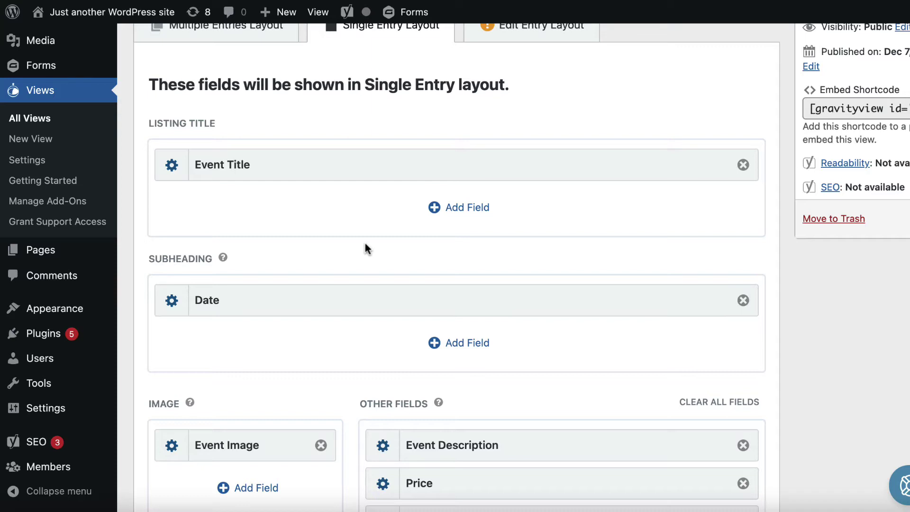
Step: Remove the Address field from the single-entry Other Fields
scroll(365, 243, down, 1)
scroll(365, 244, up, 2)
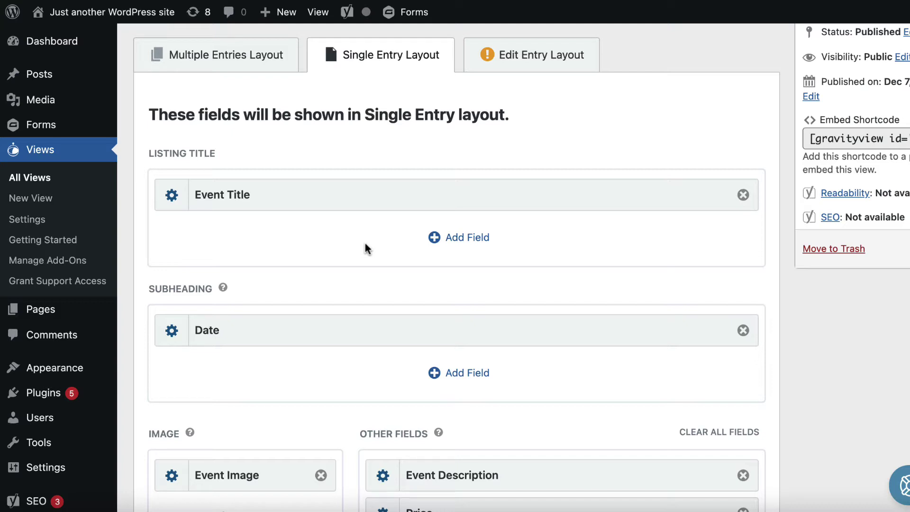
scroll(366, 244, down, 5)
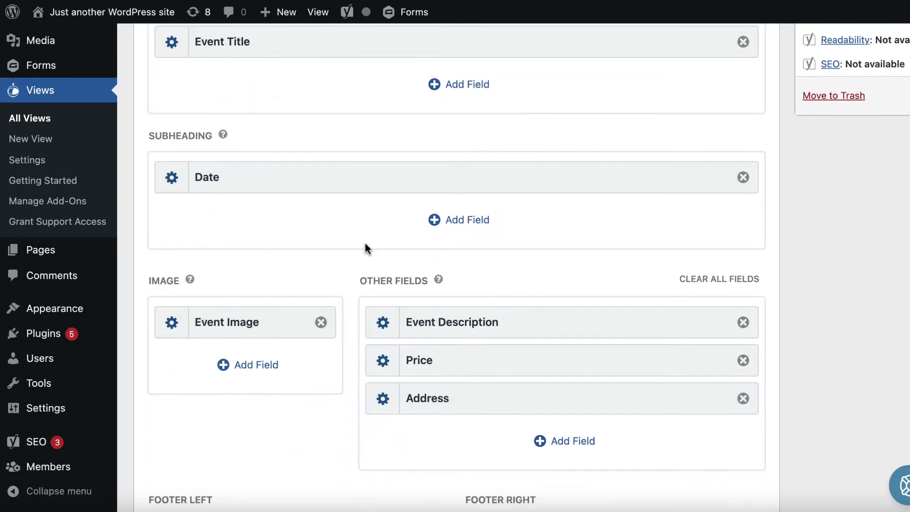
scroll(365, 247, up, 4)
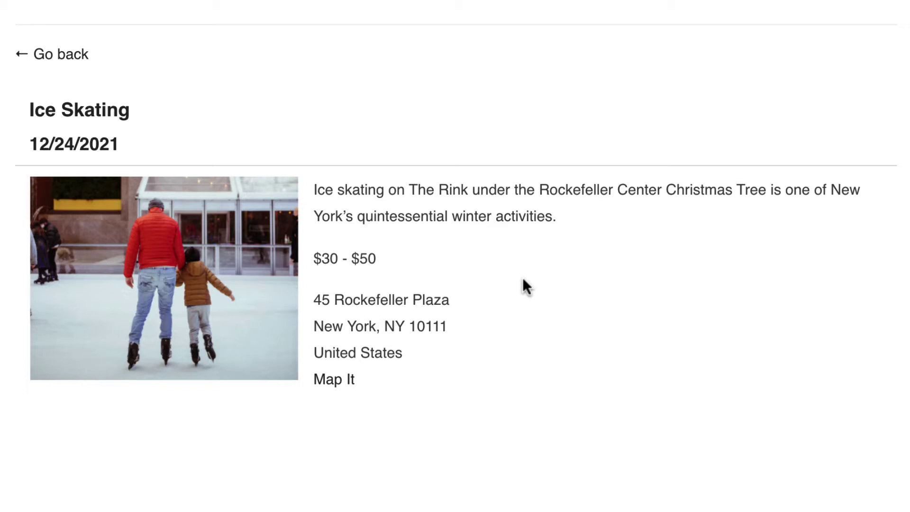
scroll(522, 277, down, 1)
scroll(522, 277, up, 1)
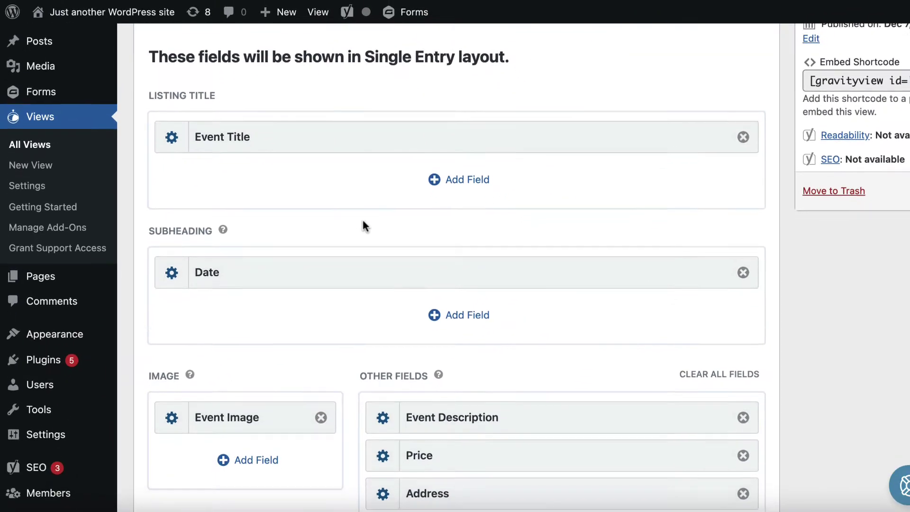
scroll(363, 226, down, 5)
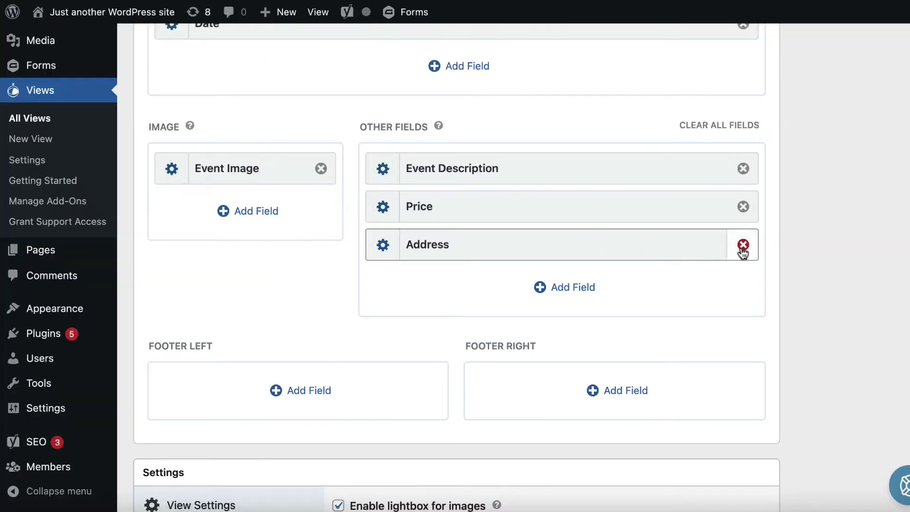
click(742, 245)
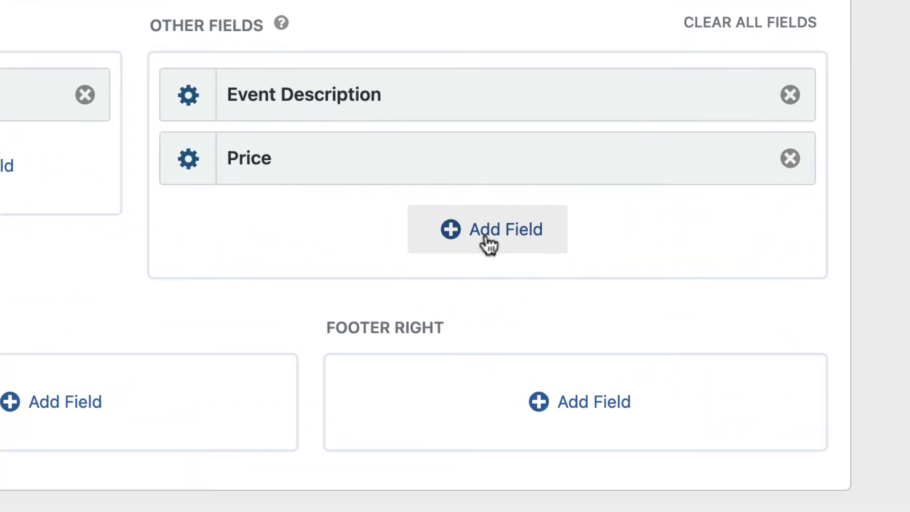
Step: Add a Custom Content field to Other Fields and open its settings
click(485, 237)
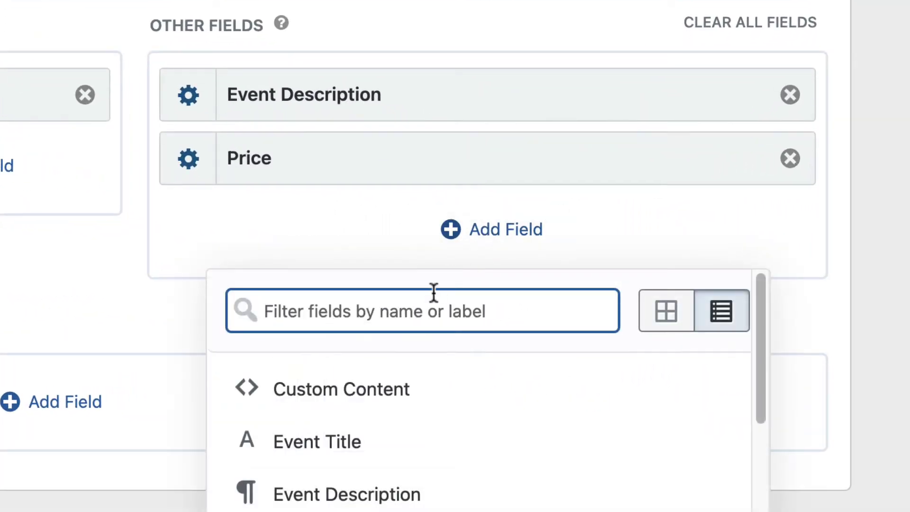
click(431, 397)
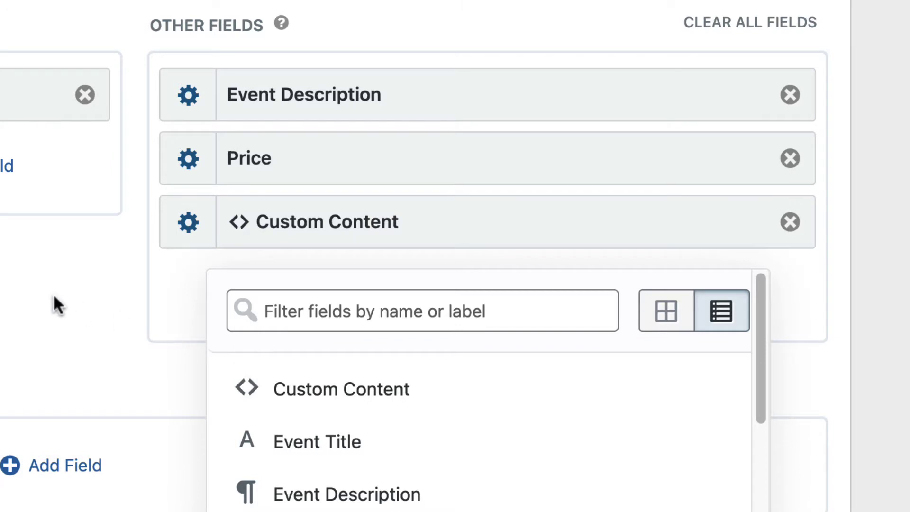
click(53, 296)
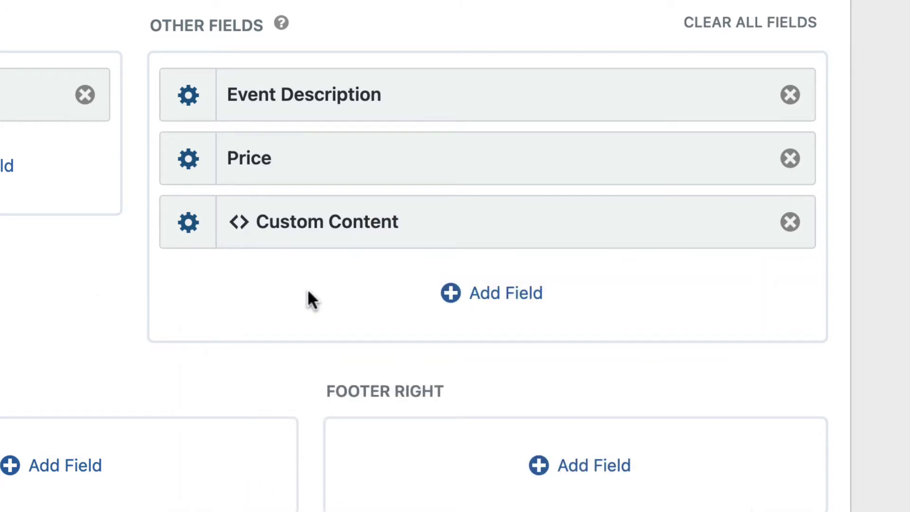
click(190, 223)
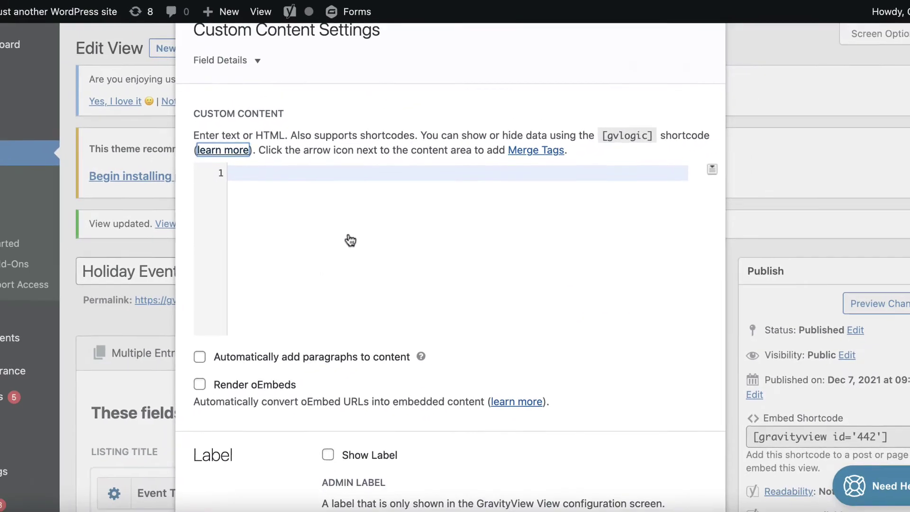
Step: Insert the Street Address merge tag into the custom content, followed by a comma
click(420, 174)
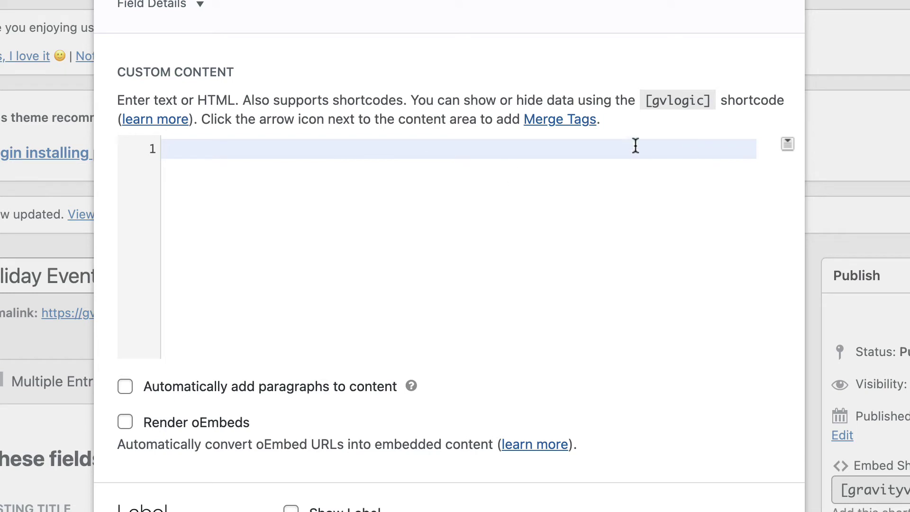
click(787, 144)
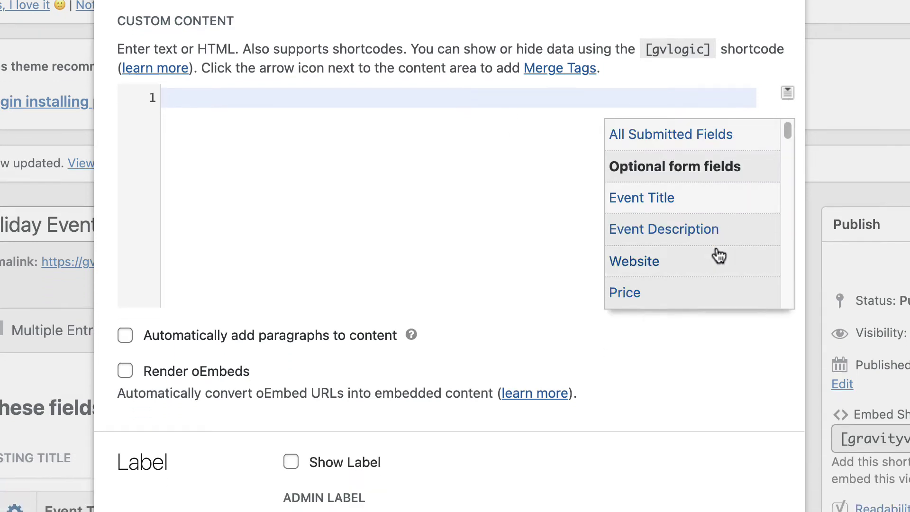
scroll(717, 263, down, 2)
scroll(719, 214, down, 3)
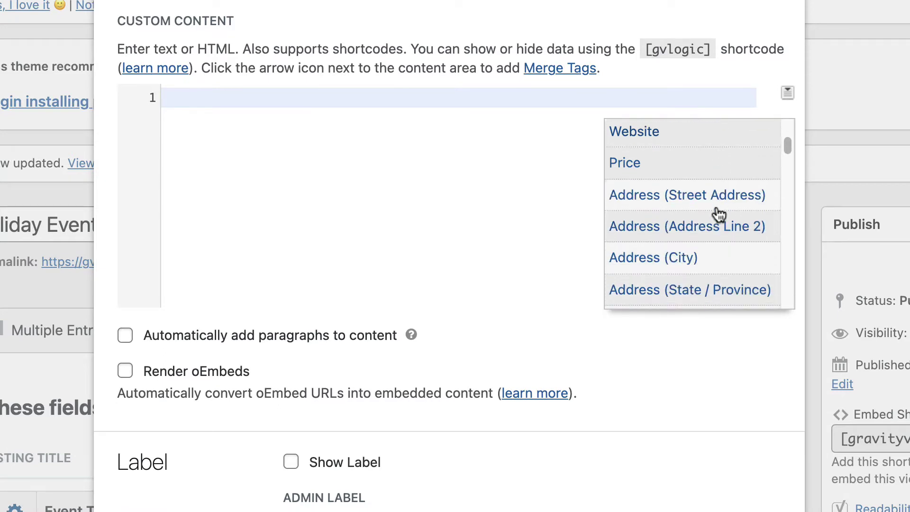
click(699, 207)
click(484, 101)
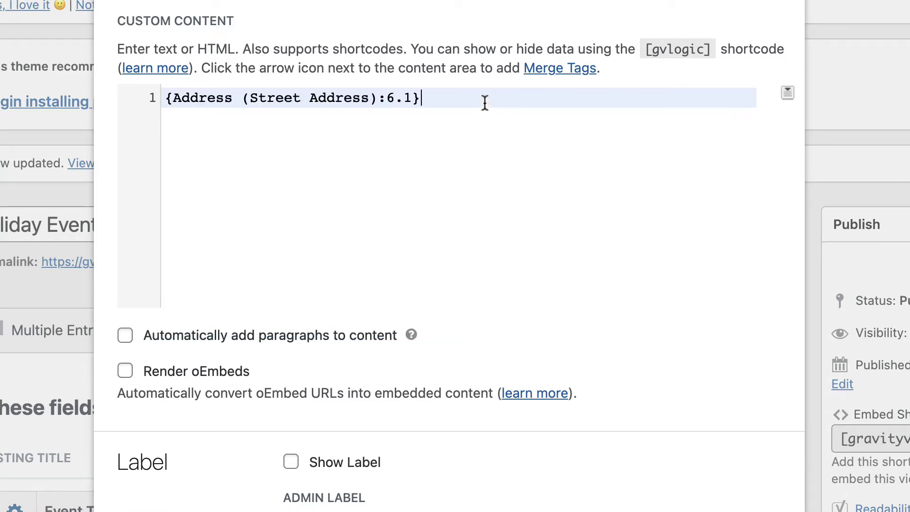
text(,)
Step: Add the City and State / Province merge tags, comma-separated, with no trailing comma
click(787, 94)
scroll(727, 190, down, 5)
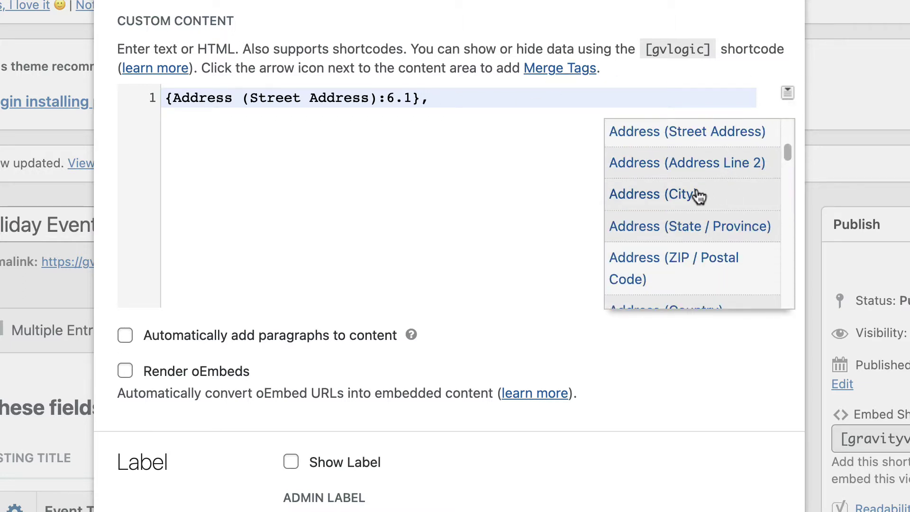
click(698, 195)
text(,)
click(787, 93)
scroll(747, 193, down, 5)
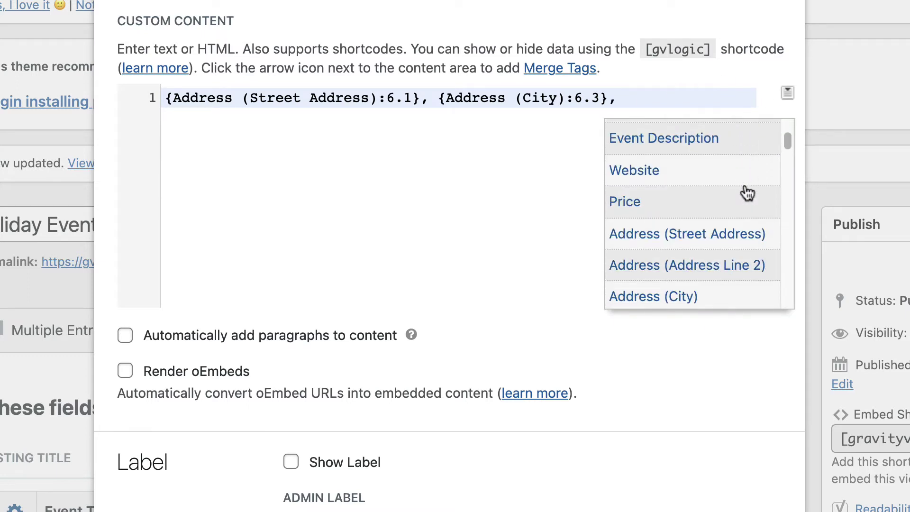
scroll(716, 232, down, 2)
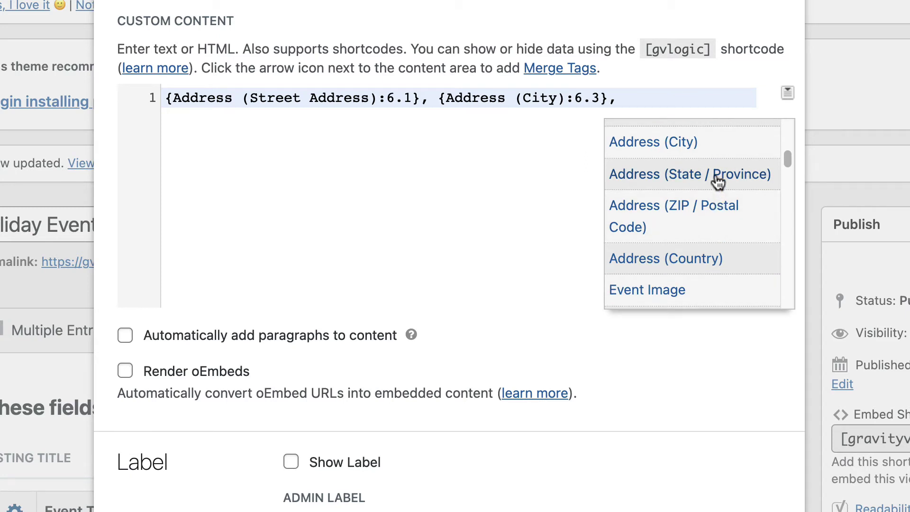
click(718, 182)
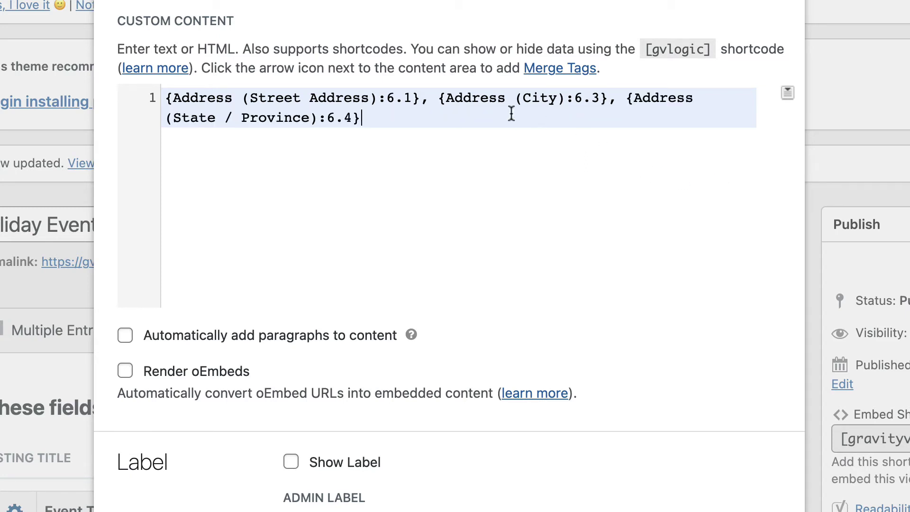
text(,)
key(BackSpace)
key(BackSpace)
Step: Update the view and reload the Ice Skating entry to show 45 Rockefeller Plaza, New York, NY
click(869, 217)
scroll(734, 266, down, 5)
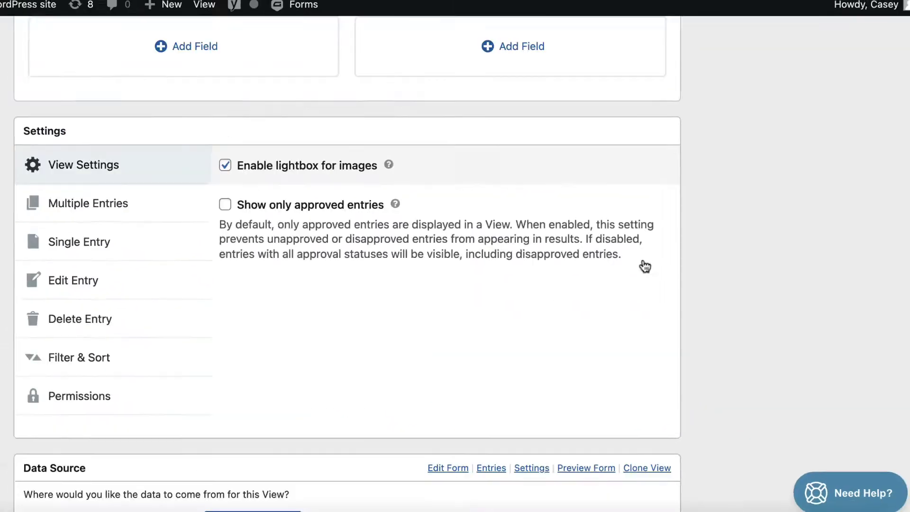
scroll(635, 260, up, 15)
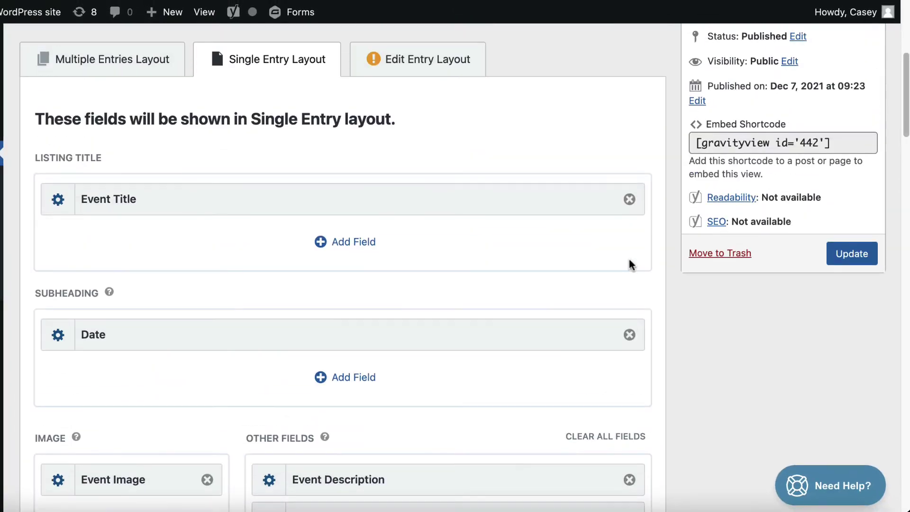
click(873, 261)
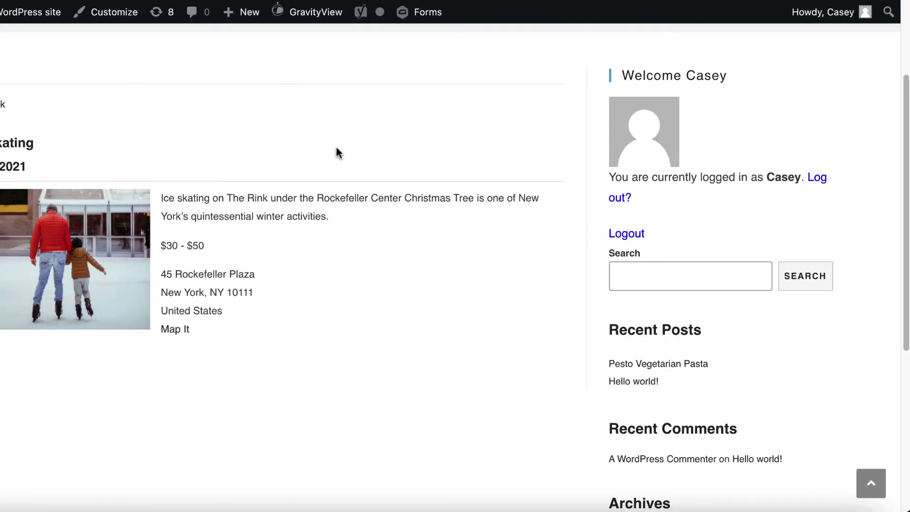
key(super+r)
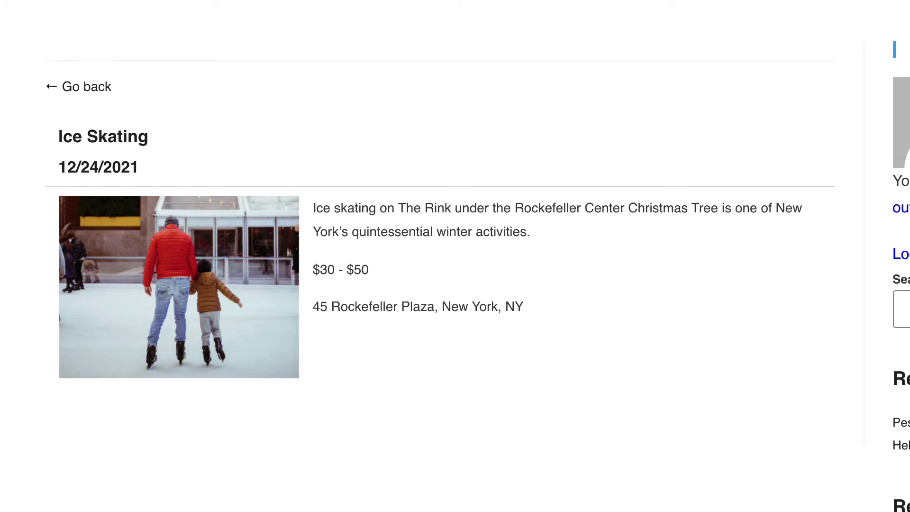
Step: Replace the address merge tags in the Custom Content with an h3 heading 'Learn More'
click(284, 1)
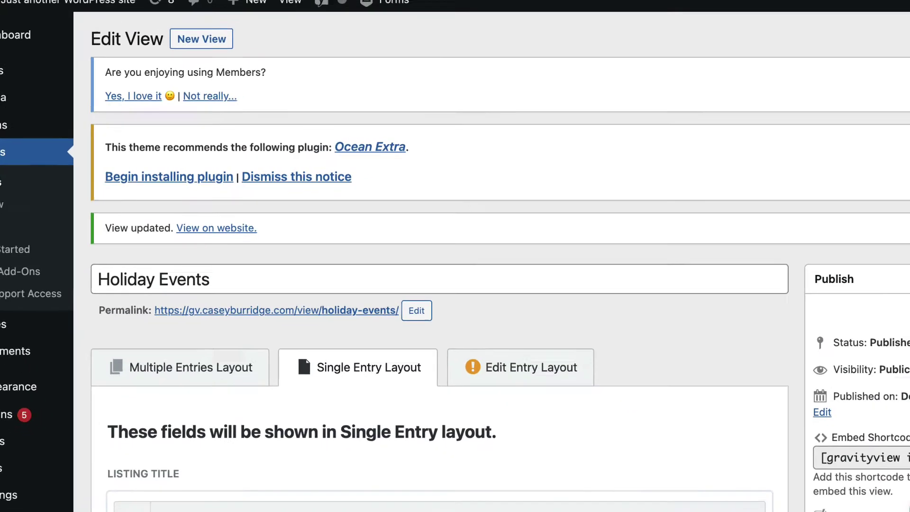
scroll(312, 139, down, 10)
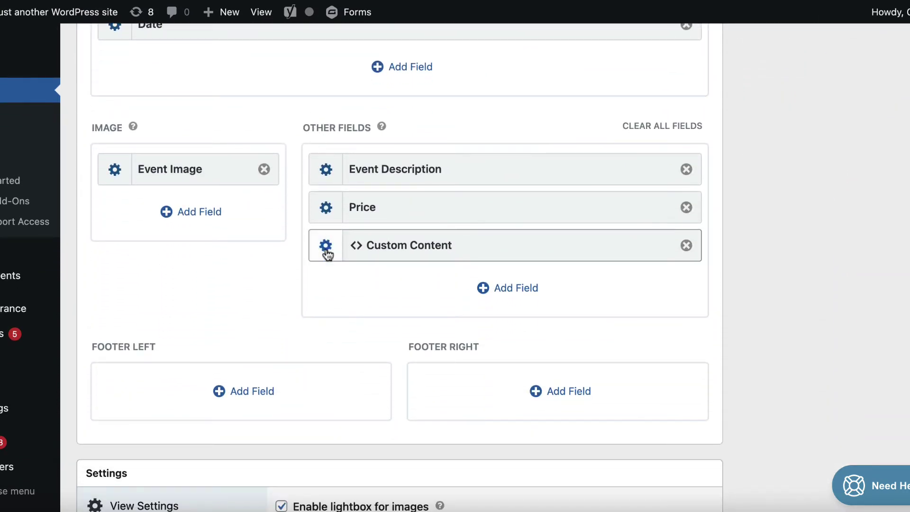
click(326, 248)
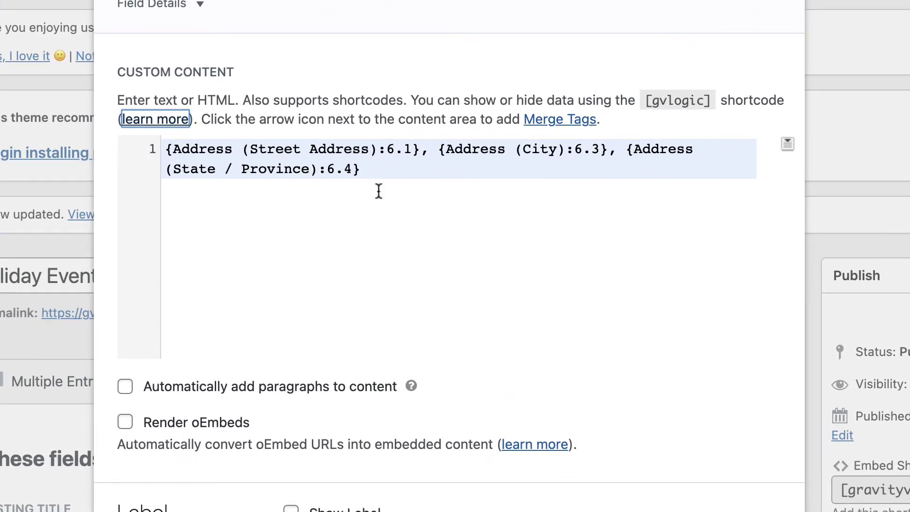
click(377, 180)
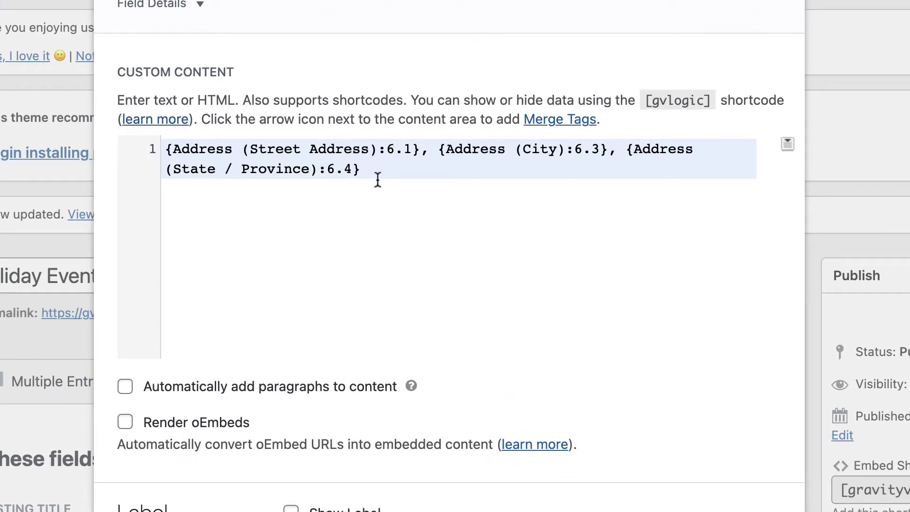
drag(368, 173, 148, 155)
key(BackSpace)
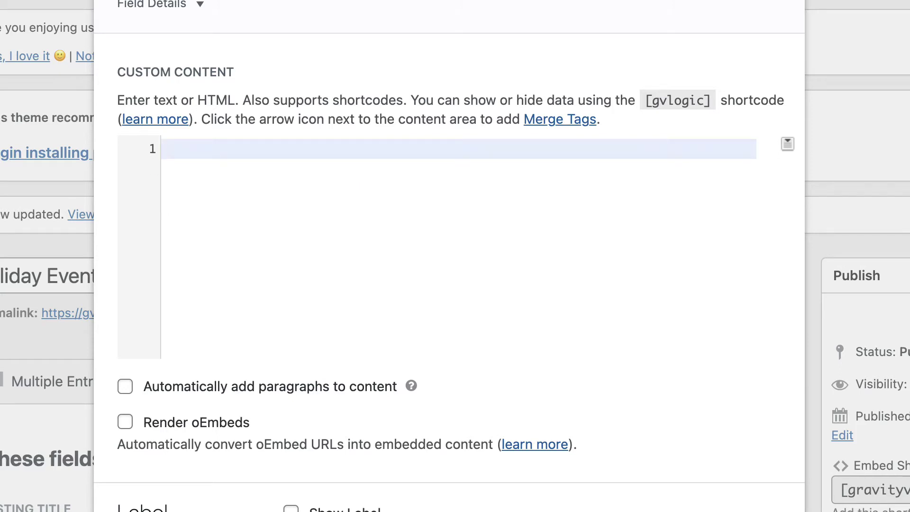
text(<h)
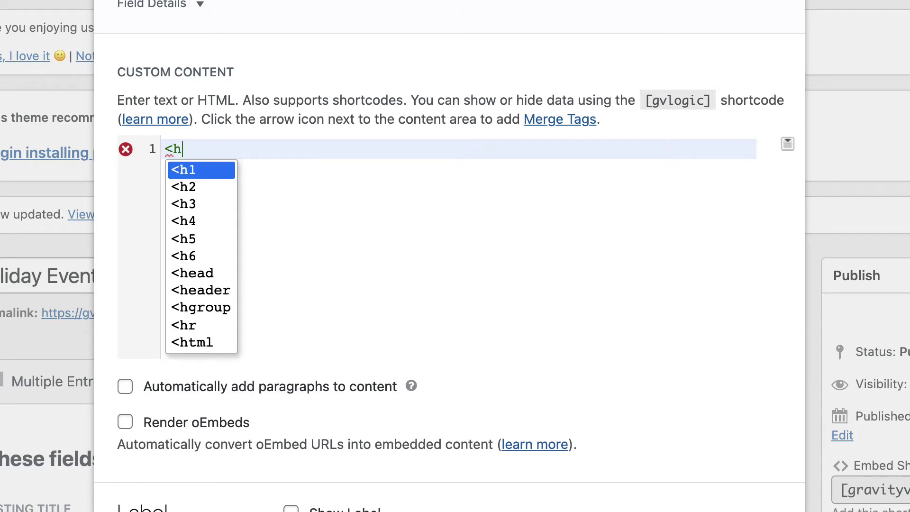
text(3>)
key(Return)
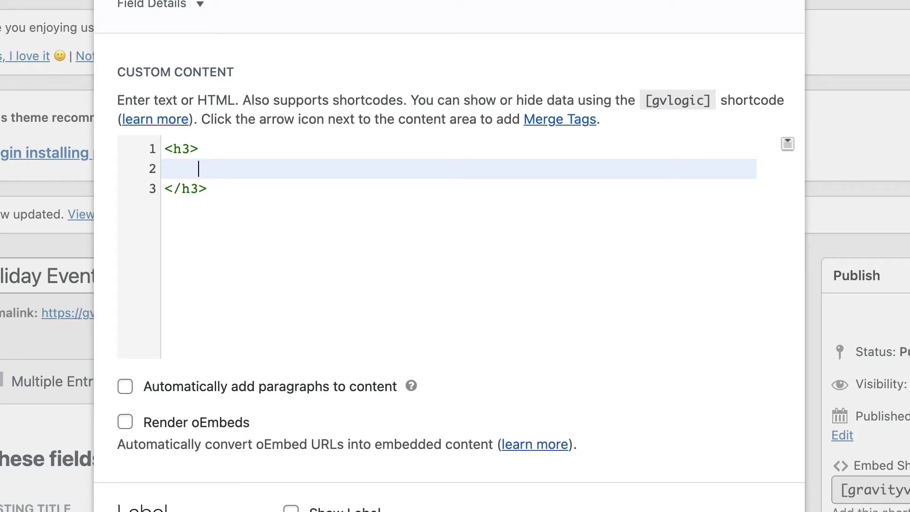
text(Learn More)
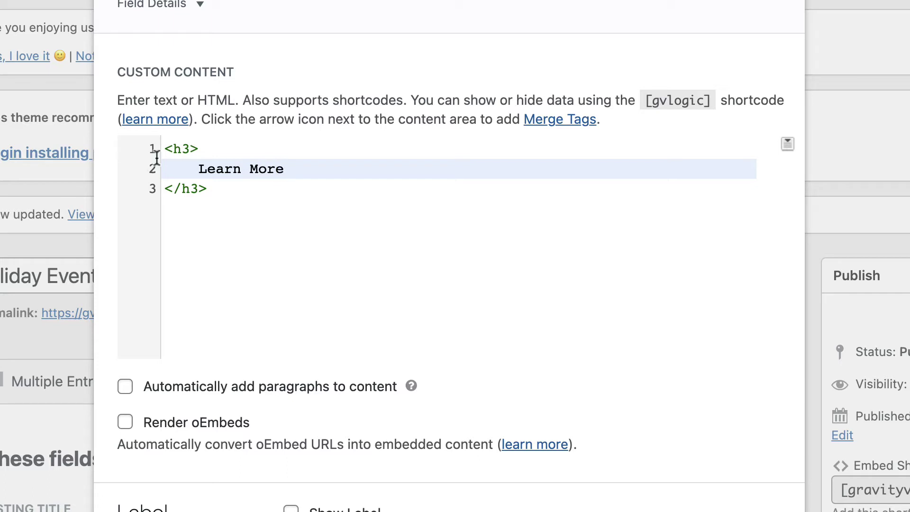
click(226, 191)
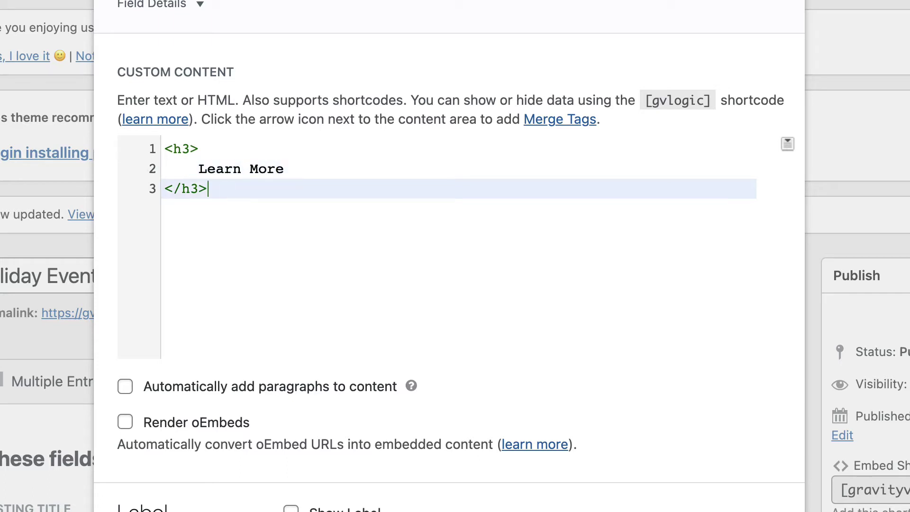
Step: Add a 'Go to website' link under the heading pointing to the Website merge tag
key(Return)
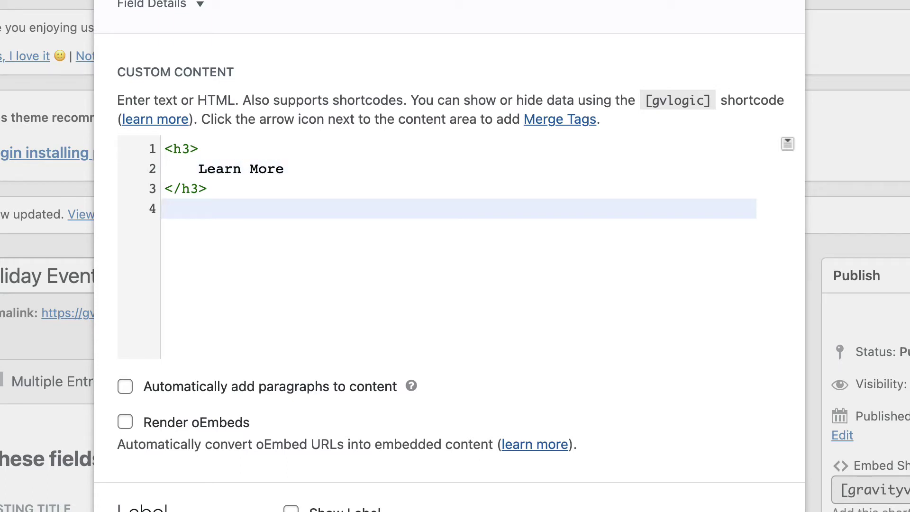
text(<a)
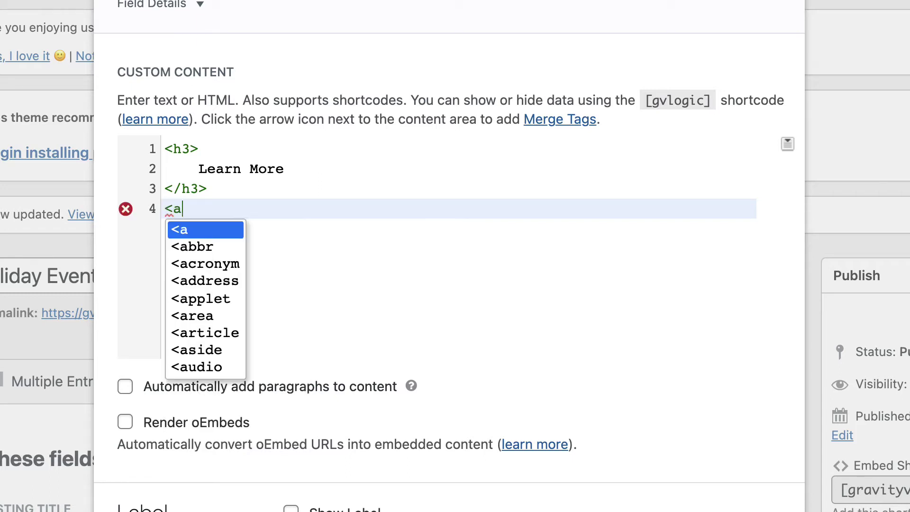
text( hre)
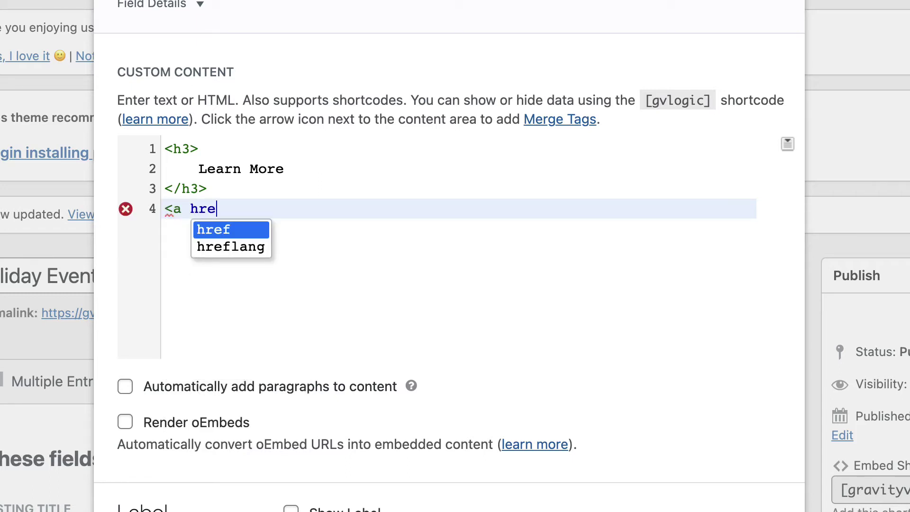
text(f=")
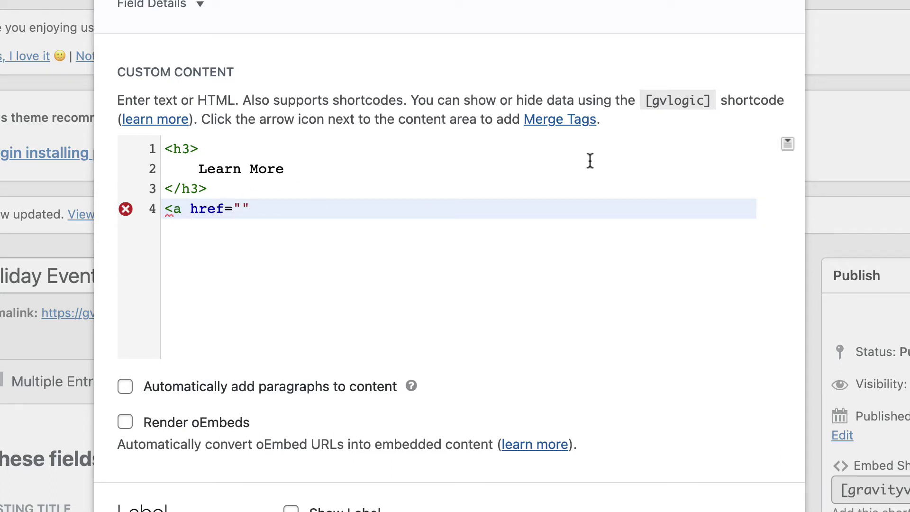
click(787, 145)
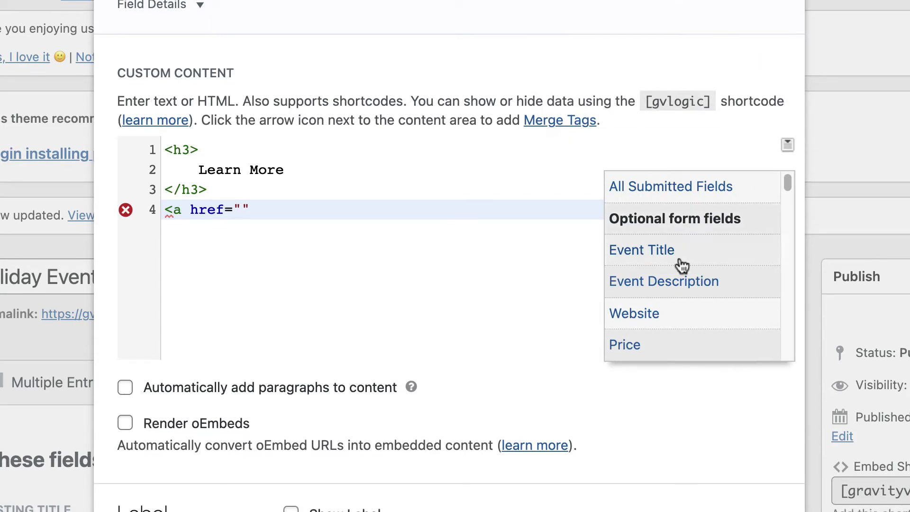
click(662, 326)
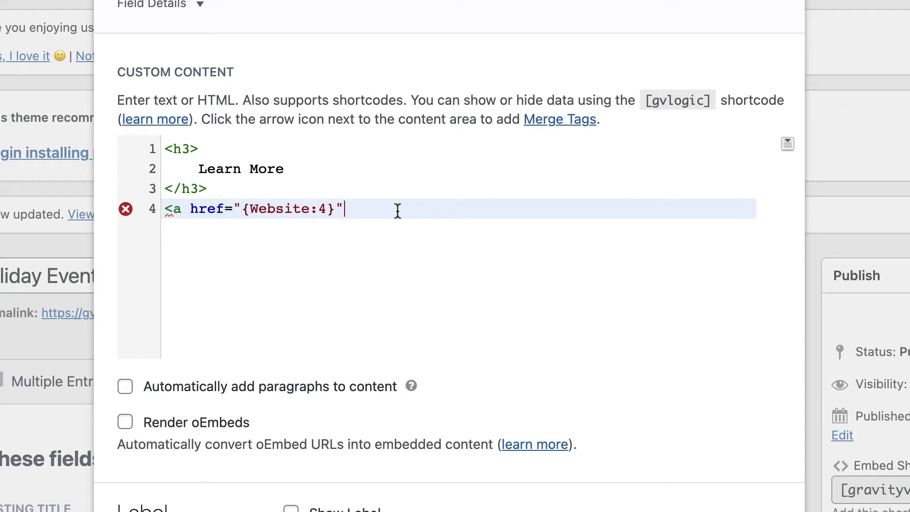
text(>)
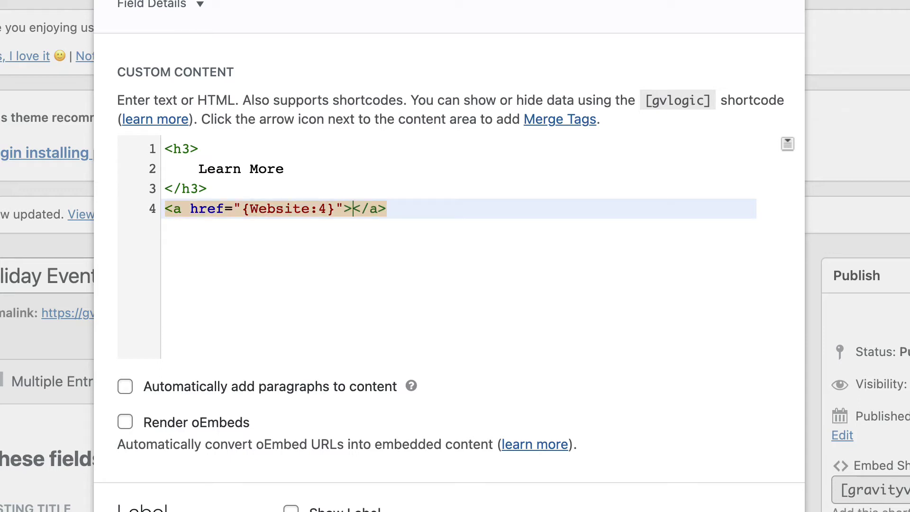
text(Go to website)
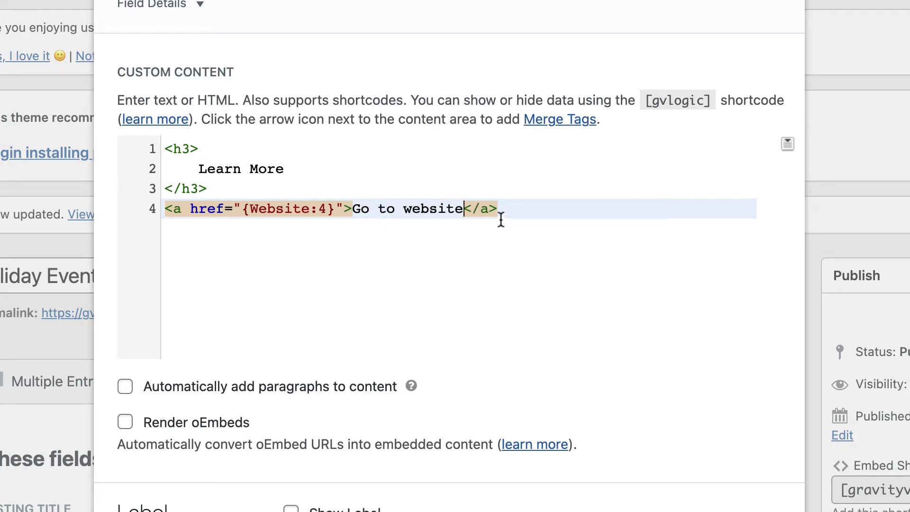
click(525, 212)
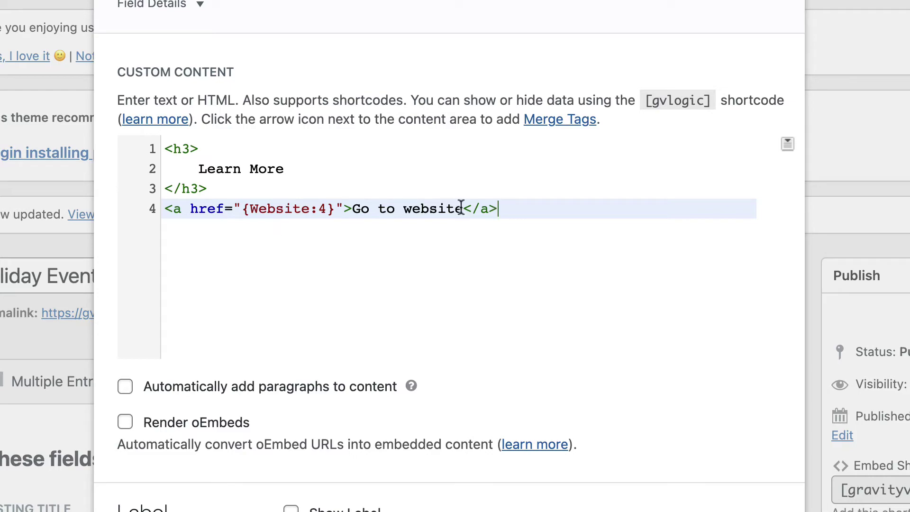
Step: Close the Custom Content settings and update the view
click(888, 201)
scroll(879, 223, down, 7)
scroll(879, 225, up, 12)
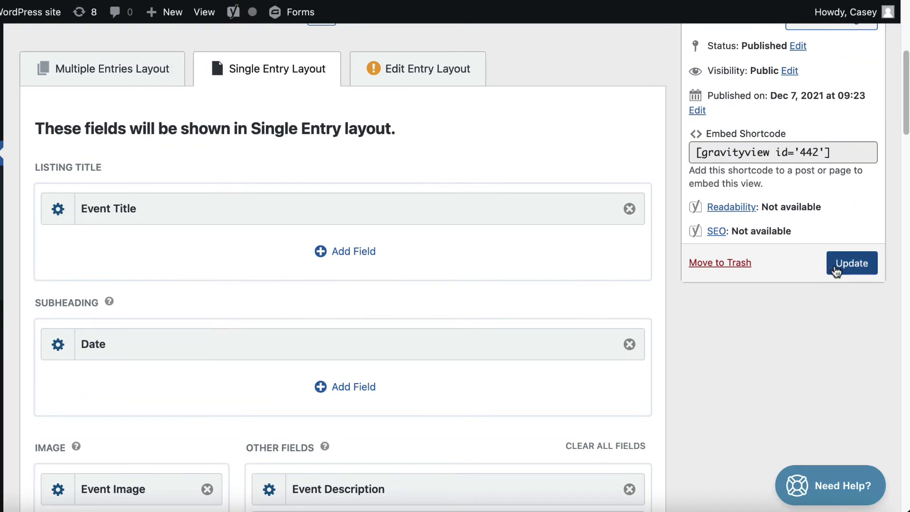
click(836, 270)
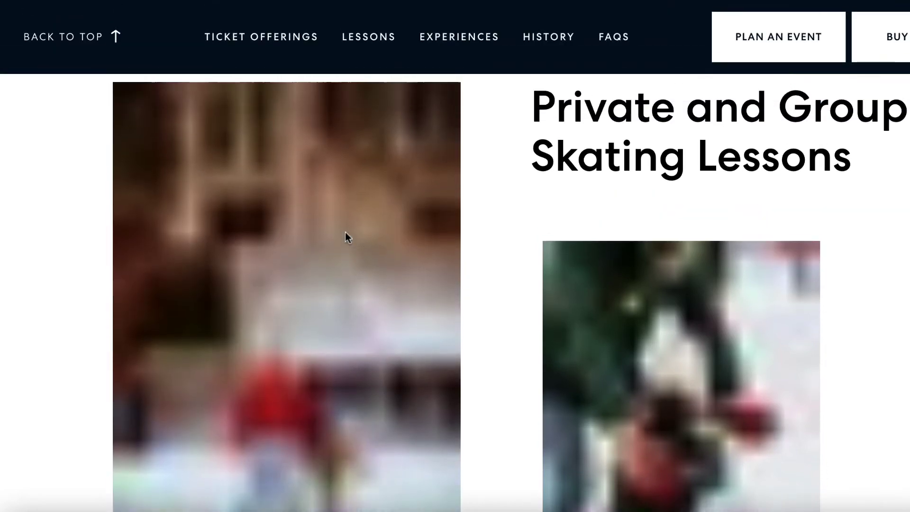
Step: Scroll through the Rockefeller Center Private and Group Skating Lessons page opened by the link
scroll(345, 232, down, 2)
scroll(345, 231, down, 3)
scroll(345, 232, up, 5)
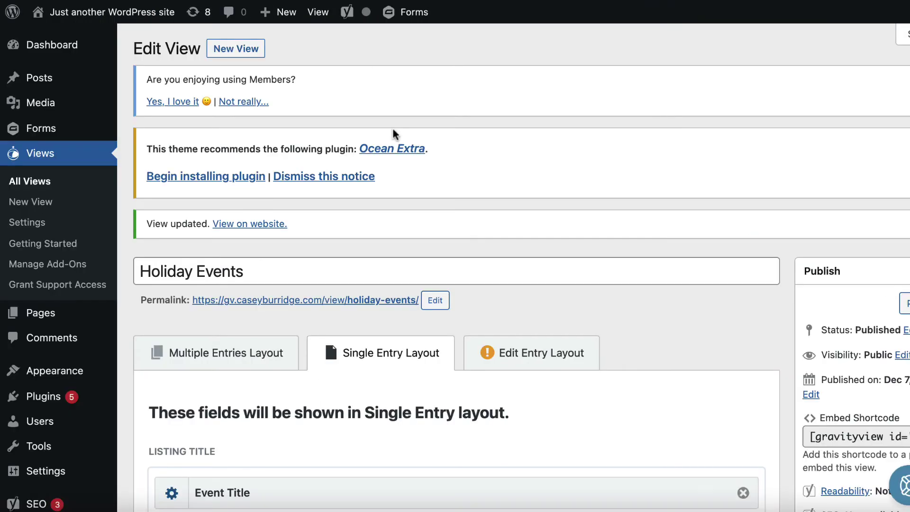
Step: Type the [gravityforms id="46"] shortcode on a new line below the Go to website link
scroll(437, 186, down, 10)
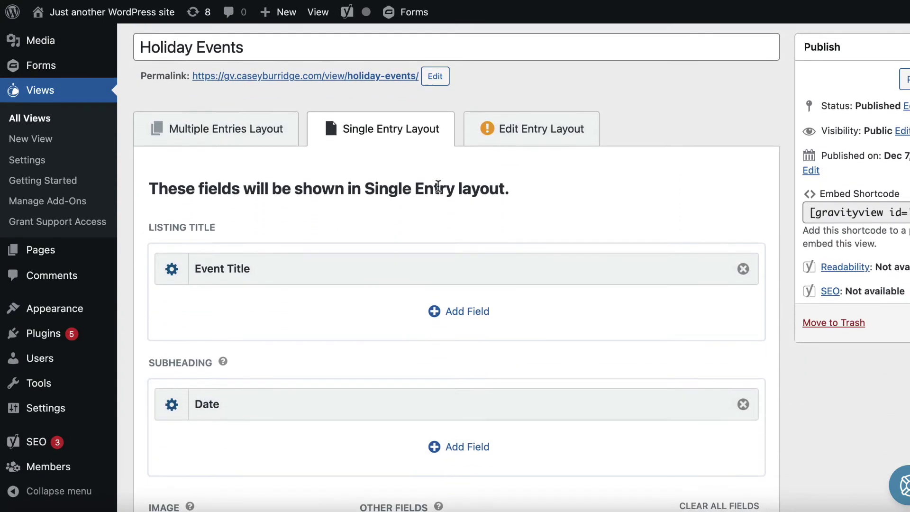
scroll(436, 186, down, 2)
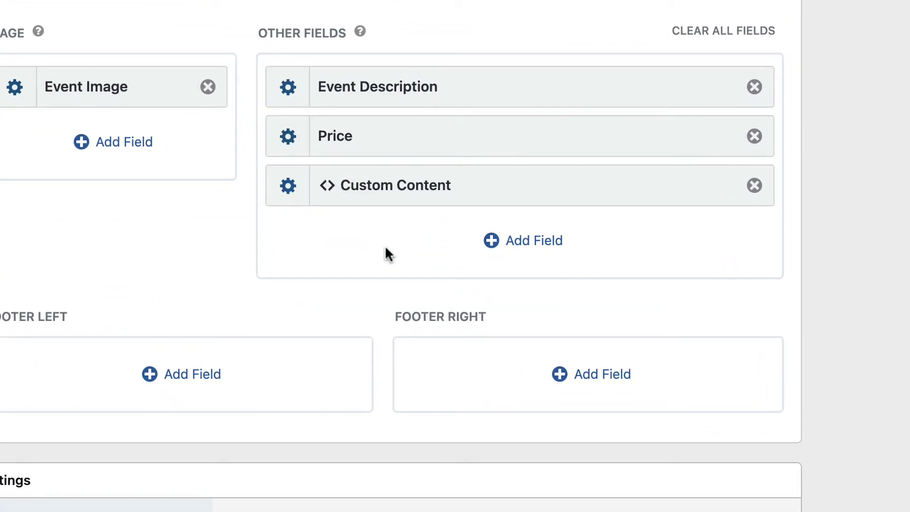
click(288, 186)
click(518, 263)
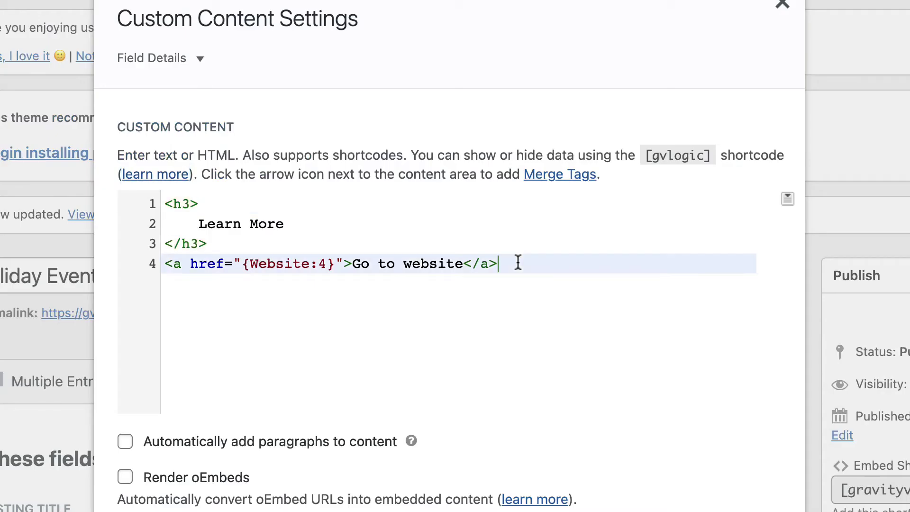
drag(518, 263, 157, 202)
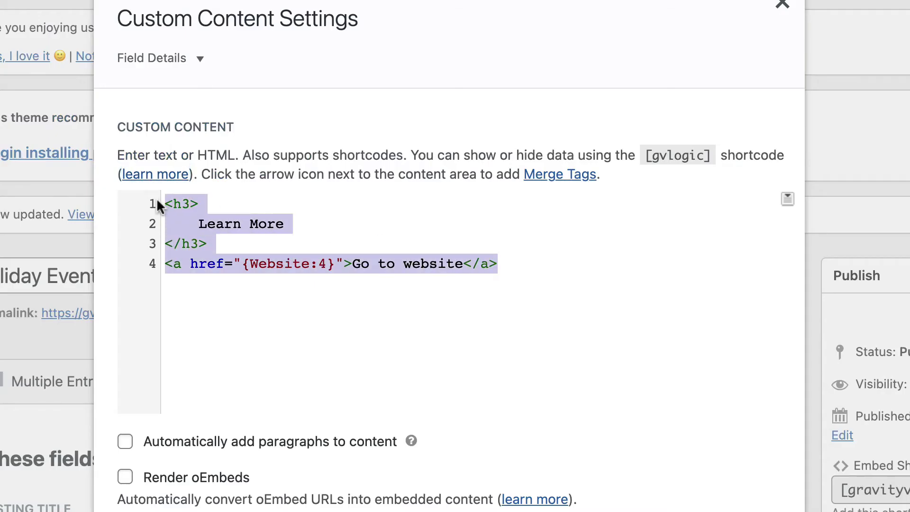
key(BackSpace)
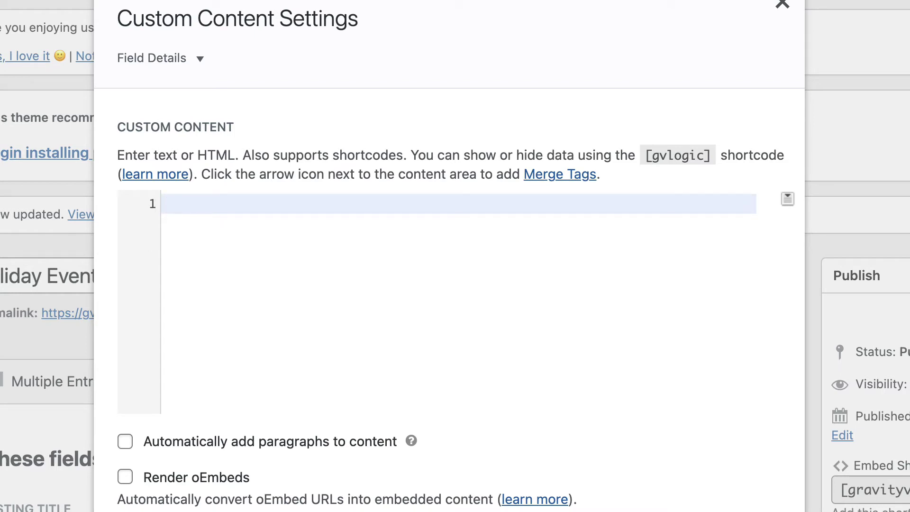
key(super+z)
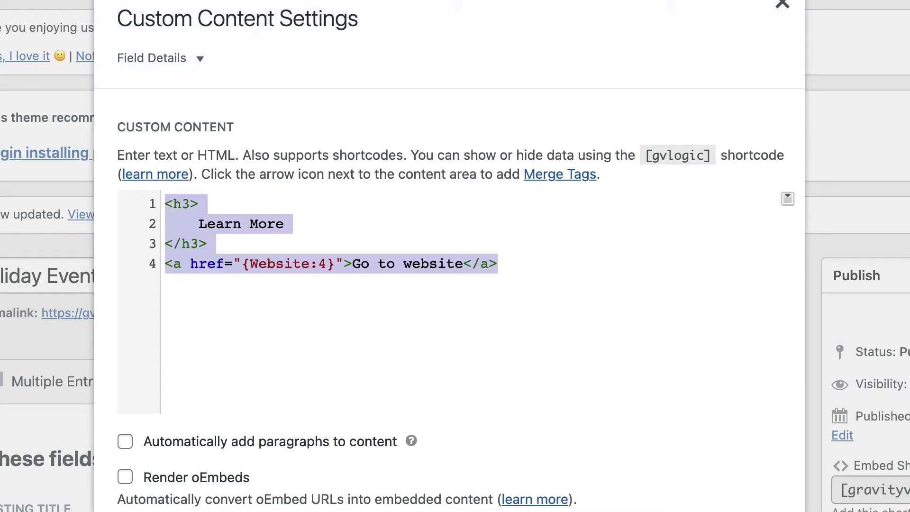
click(542, 263)
key(Return)
key(Return)
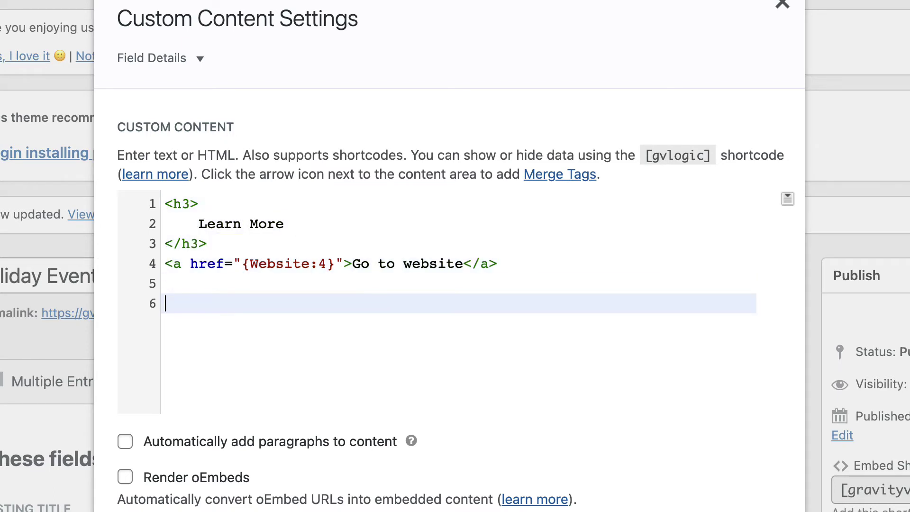
text([gravity)
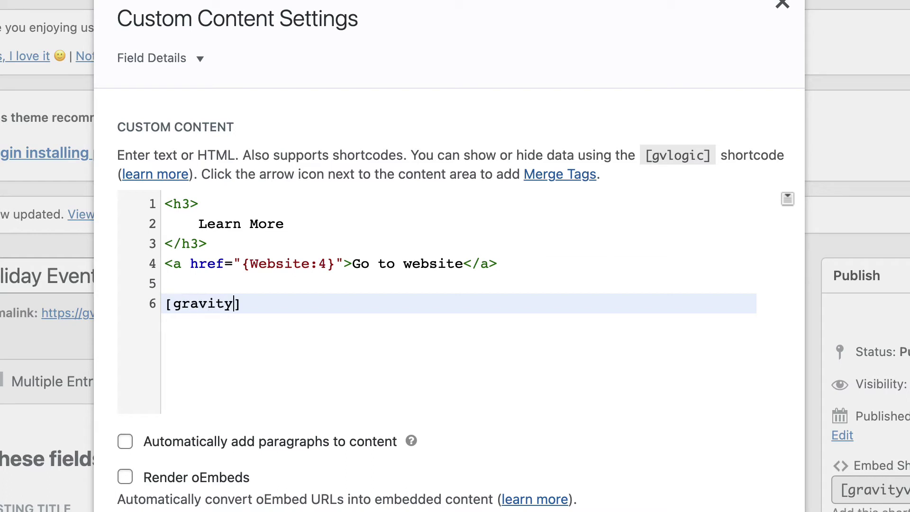
text(forms id="4)
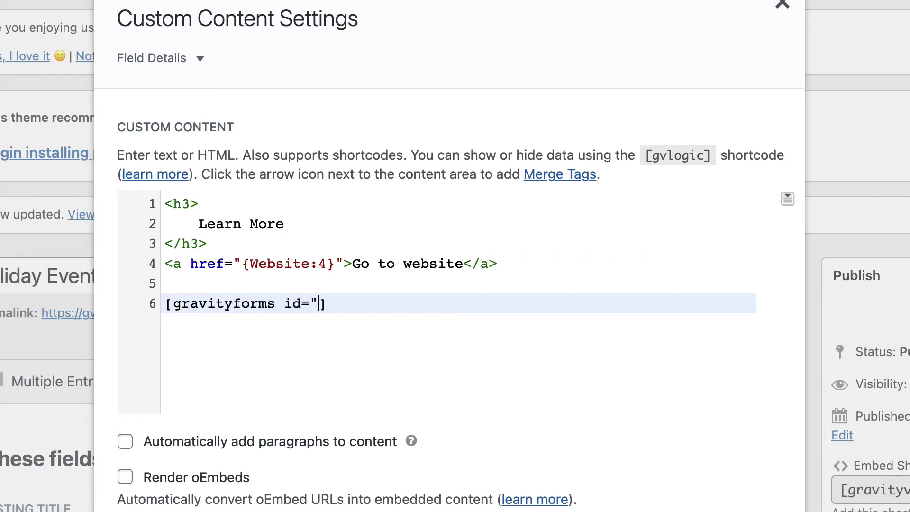
text(6")
Step: Scroll the ice skating entry page down to the embedded Book Now form's Submit button
scroll(649, 299, down, 2)
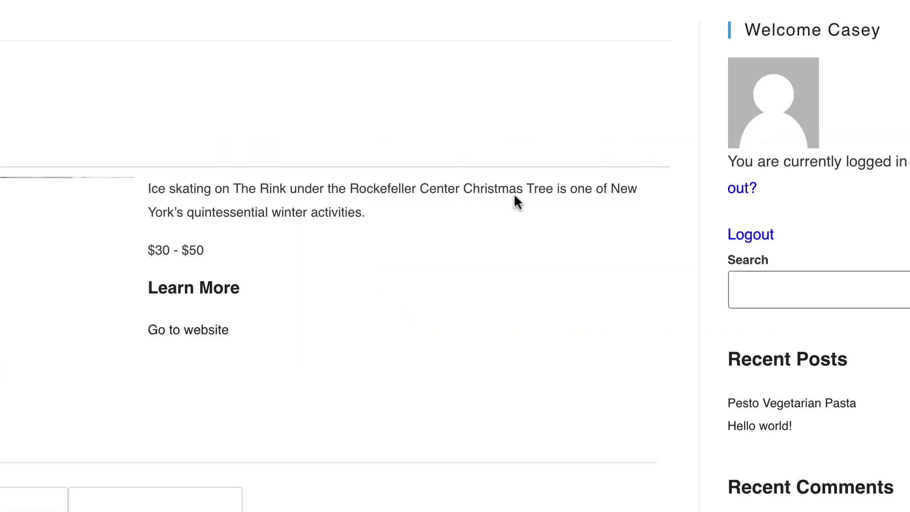
scroll(582, 212, down, 1)
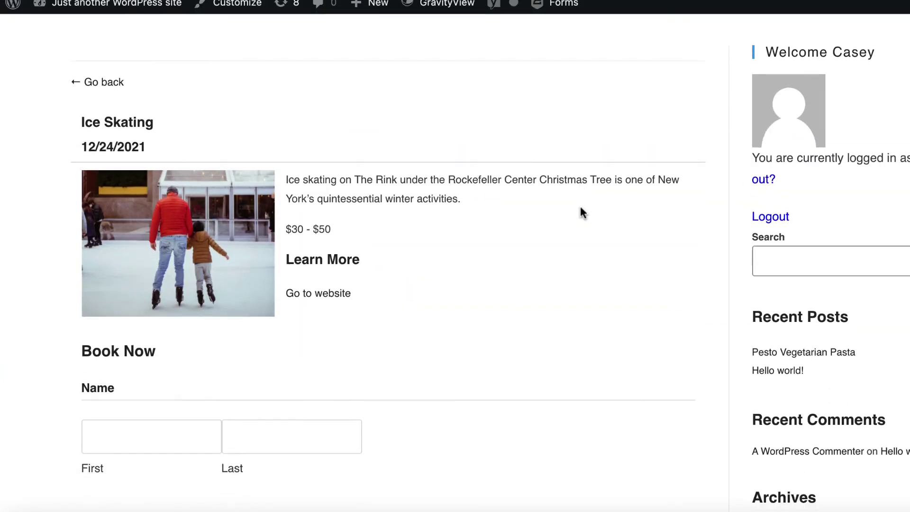
scroll(413, 233, down, 2)
scroll(412, 233, down, 6)
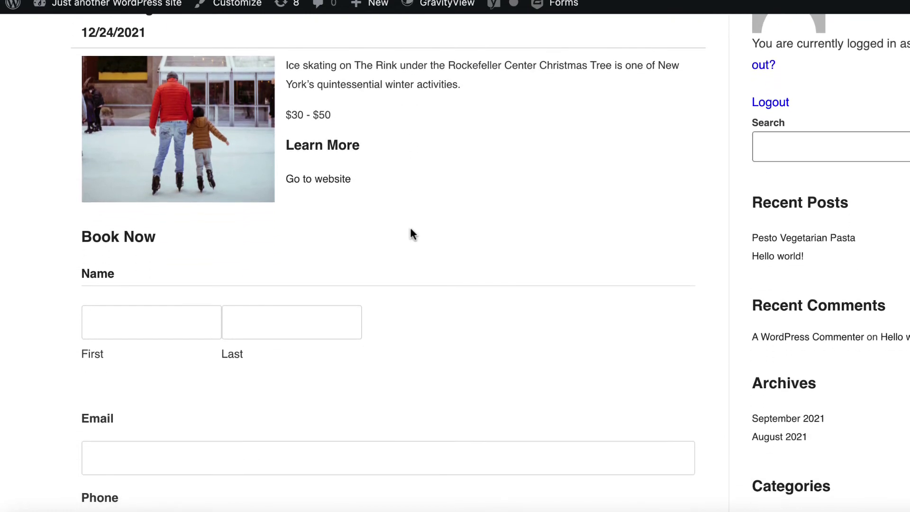
scroll(481, 235, down, 1)
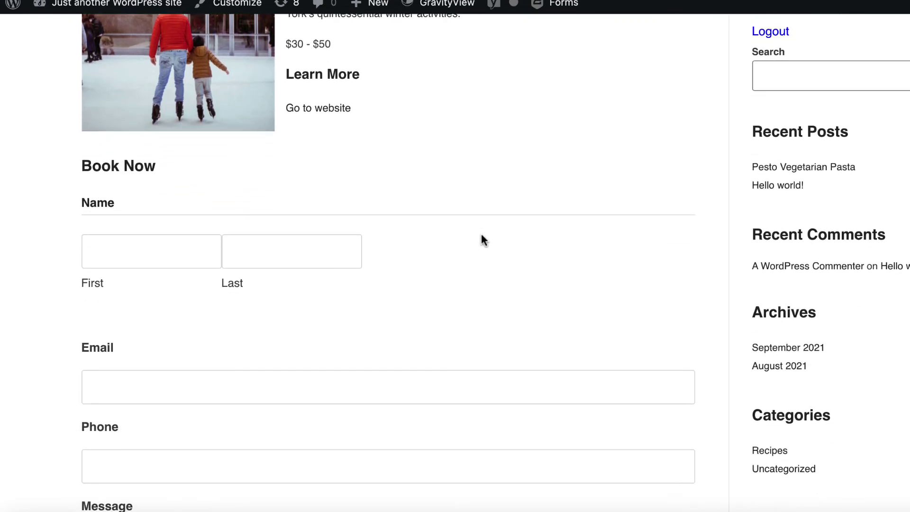
scroll(481, 235, down, 2)
scroll(481, 235, down, 5)
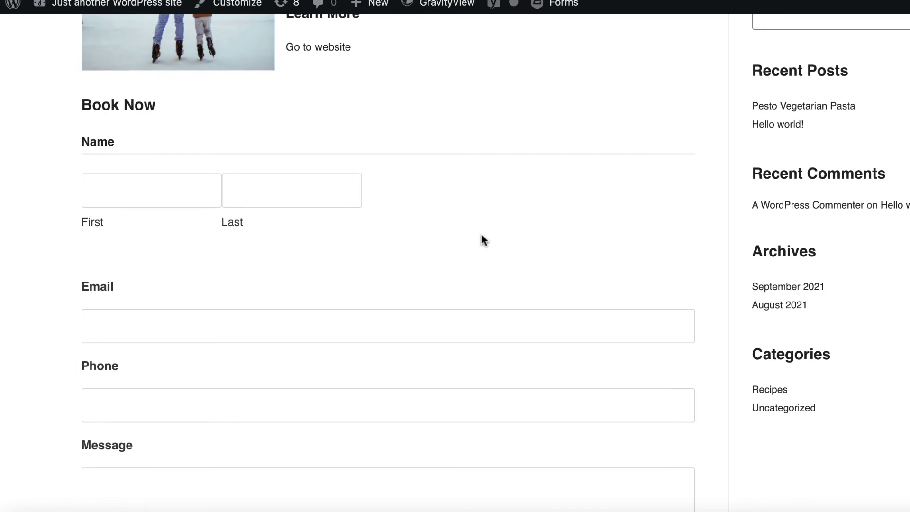
scroll(481, 235, down, 7)
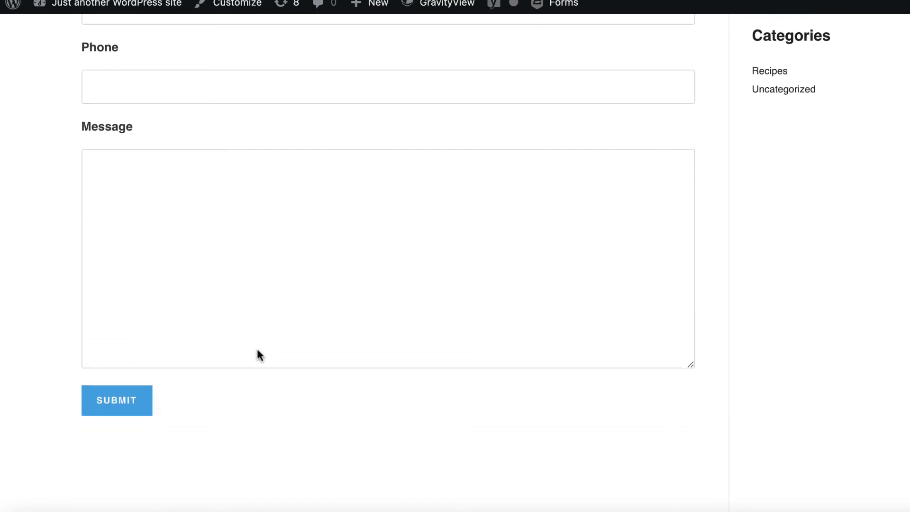
scroll(222, 297, up, 20)
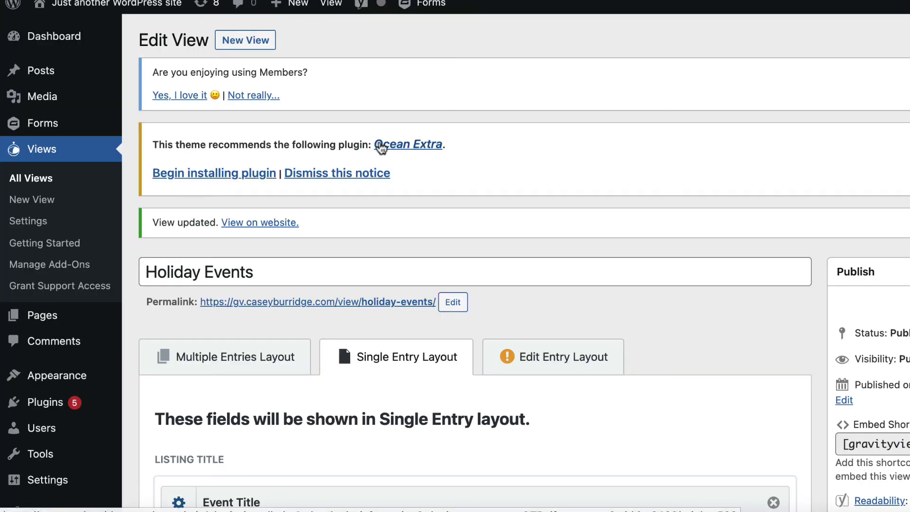
Step: Set the shortcode Custom Content field's Admin Label to 'Booking form'
scroll(378, 138, down, 10)
scroll(378, 142, down, 6)
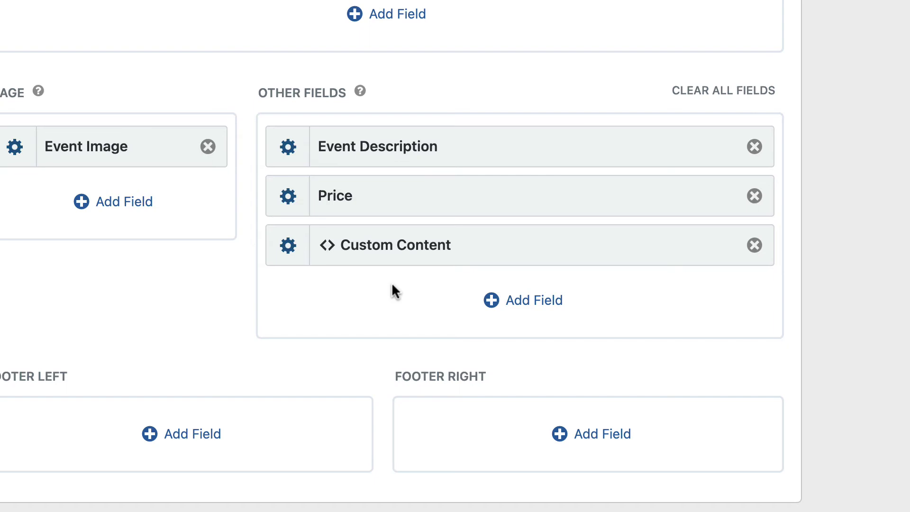
click(287, 252)
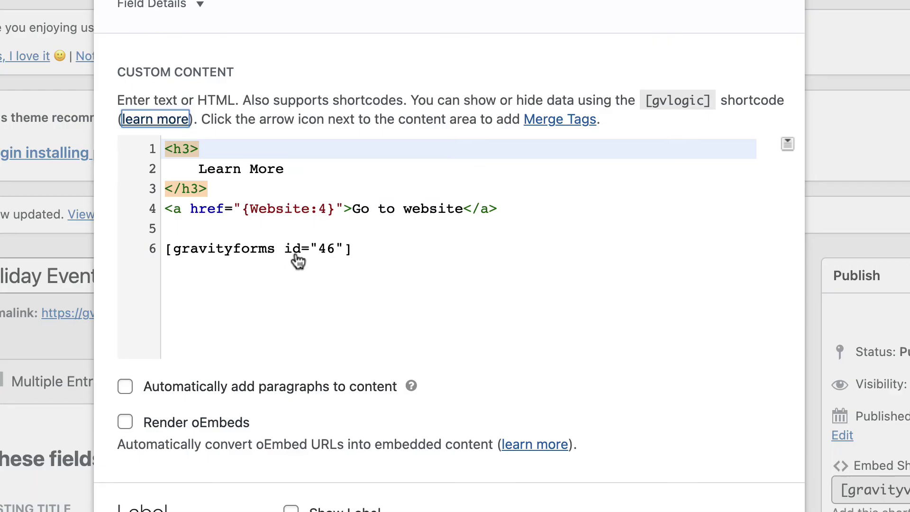
scroll(397, 337, down, 1)
scroll(397, 337, down, 7)
click(387, 266)
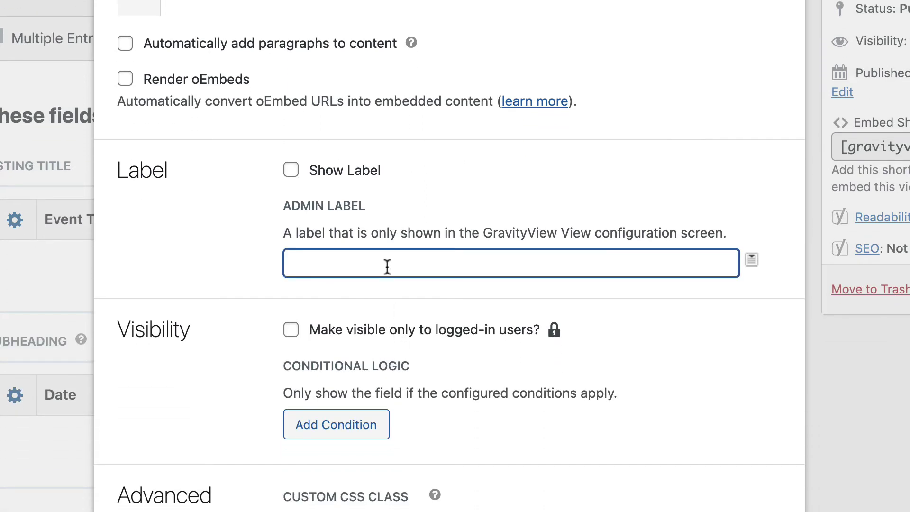
text(Booking form)
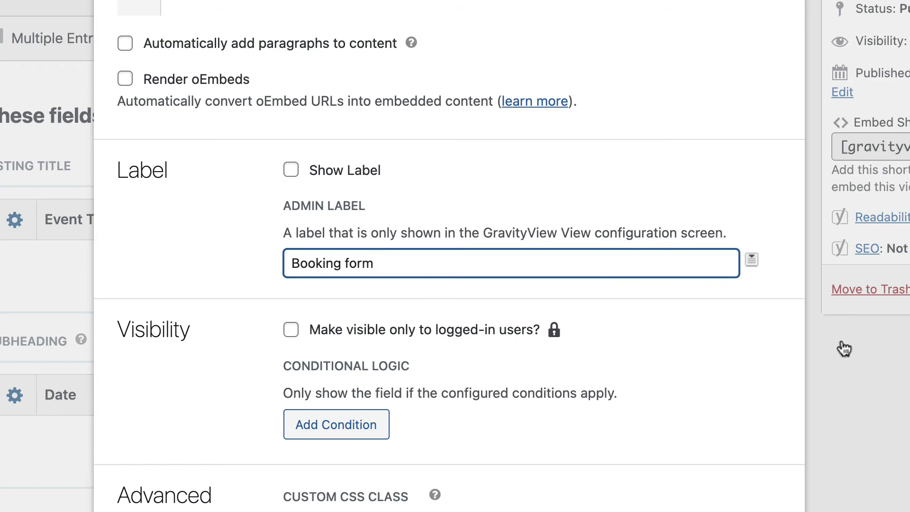
click(851, 364)
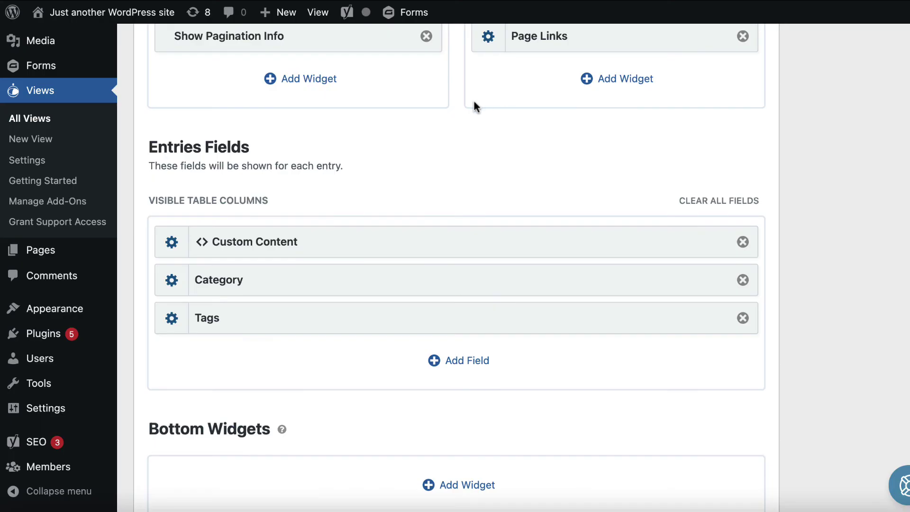
Step: Check that the multiple-entries Custom Content column holds {Website:1} with Render oEmbeds enabled
scroll(473, 105, up, 3)
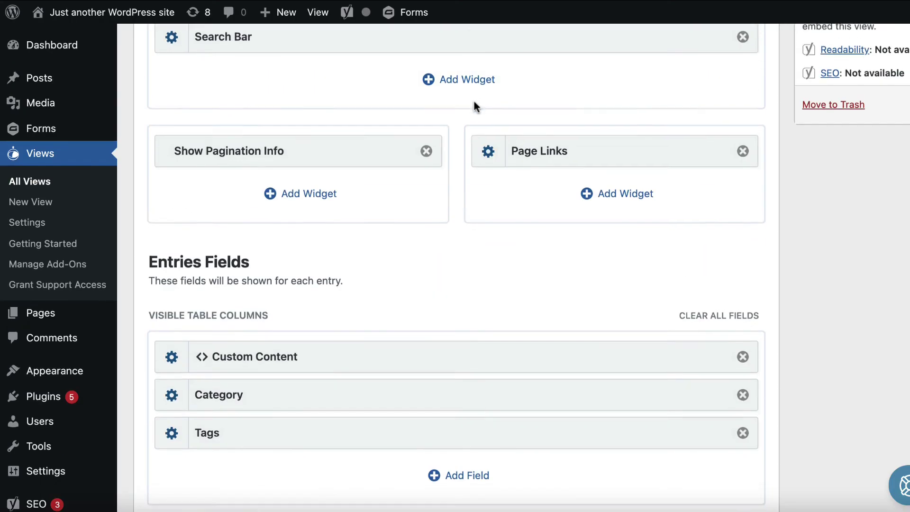
scroll(475, 105, up, 3)
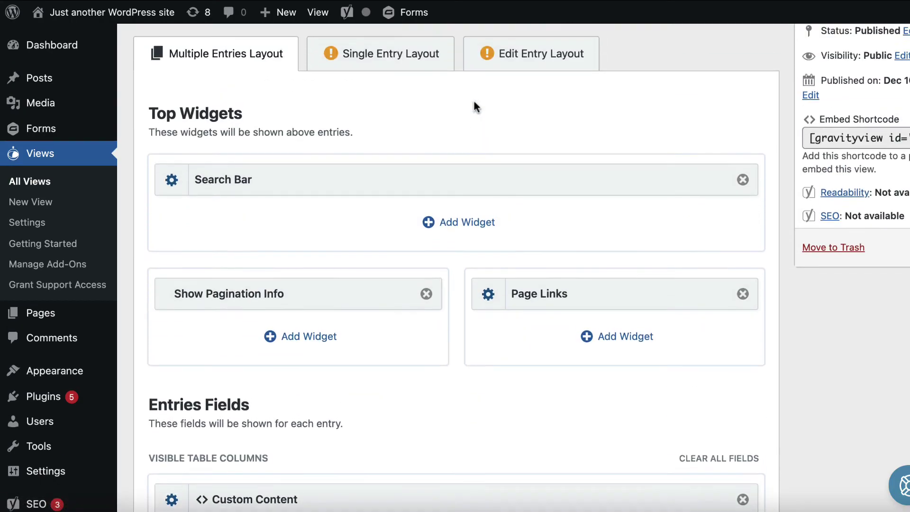
scroll(474, 102, down, 5)
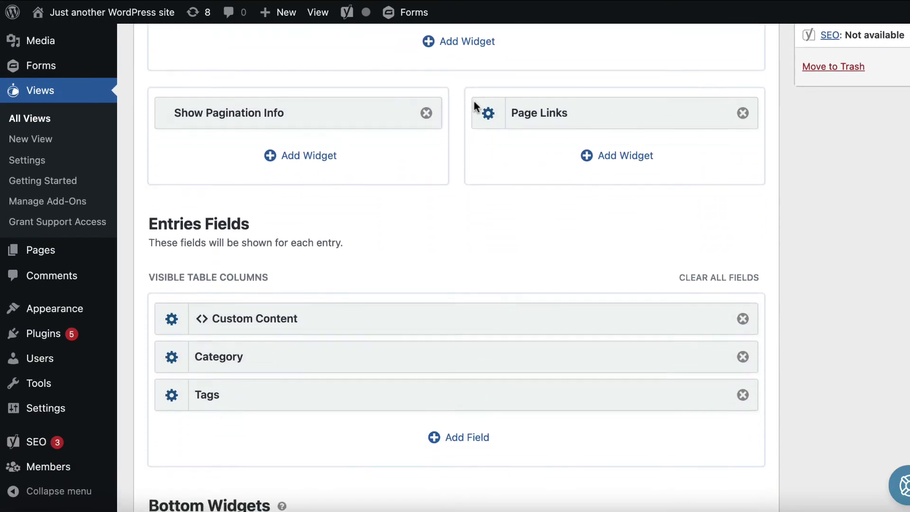
scroll(475, 105, down, 2)
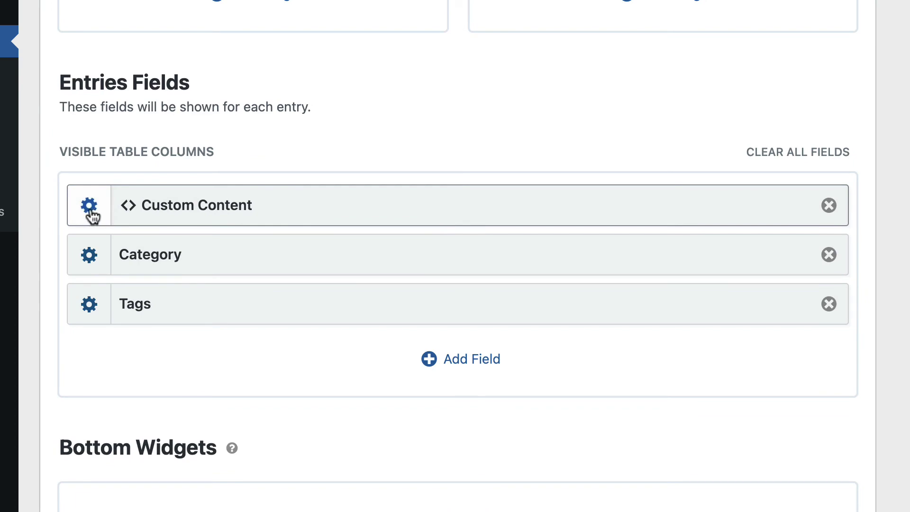
click(89, 205)
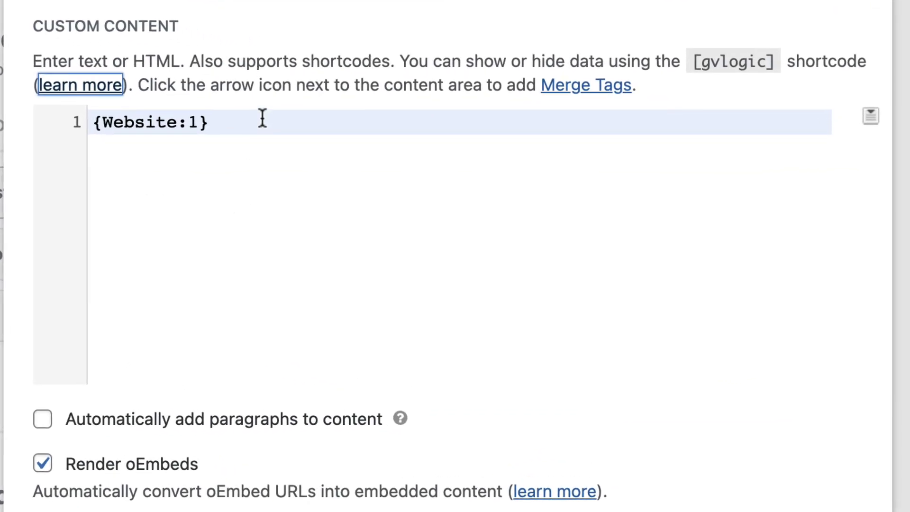
click(262, 118)
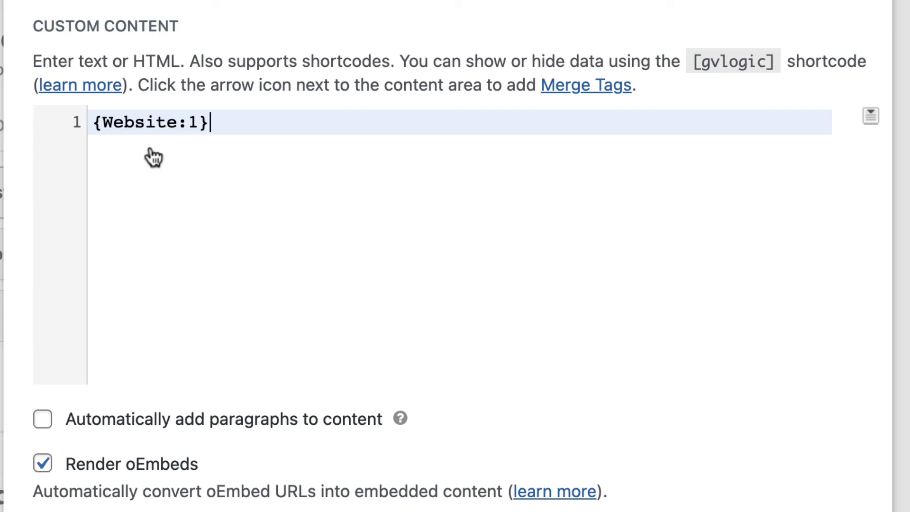
scroll(284, 189, down, 2)
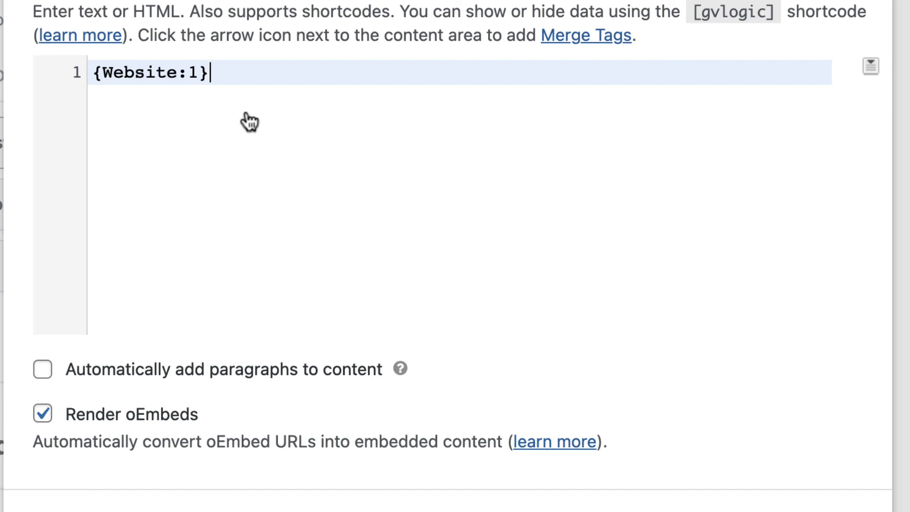
scroll(249, 122, down, 3)
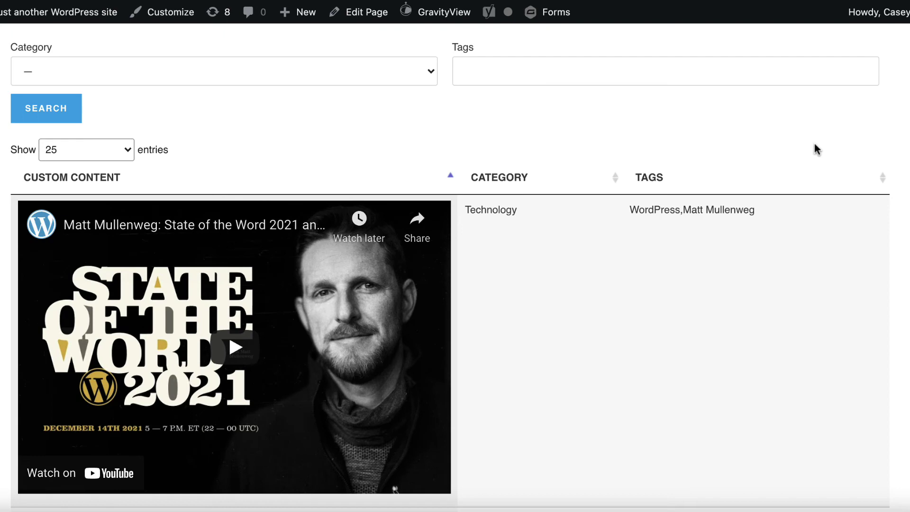
Step: Scroll the entries table to review the three embedded YouTube players beside their Technology or Lifestyle categories
scroll(814, 144, down, 1)
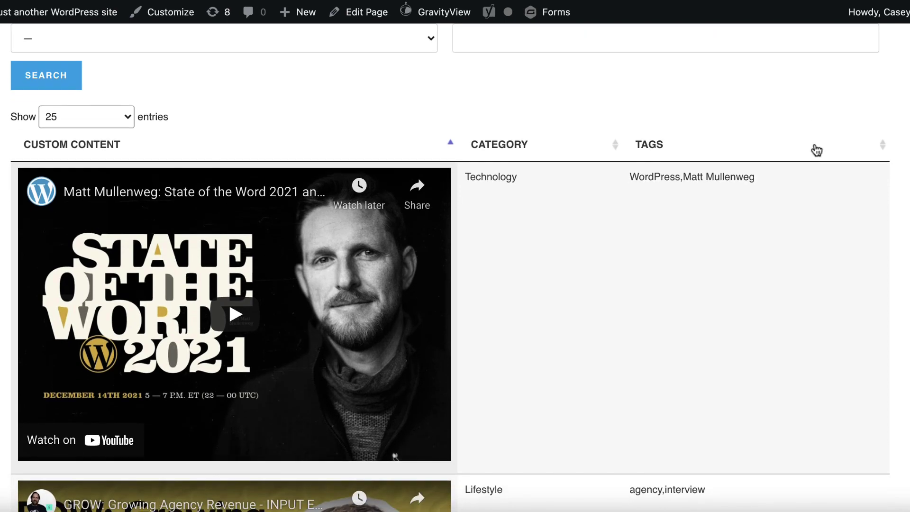
scroll(816, 151, down, 1)
scroll(816, 150, down, 1)
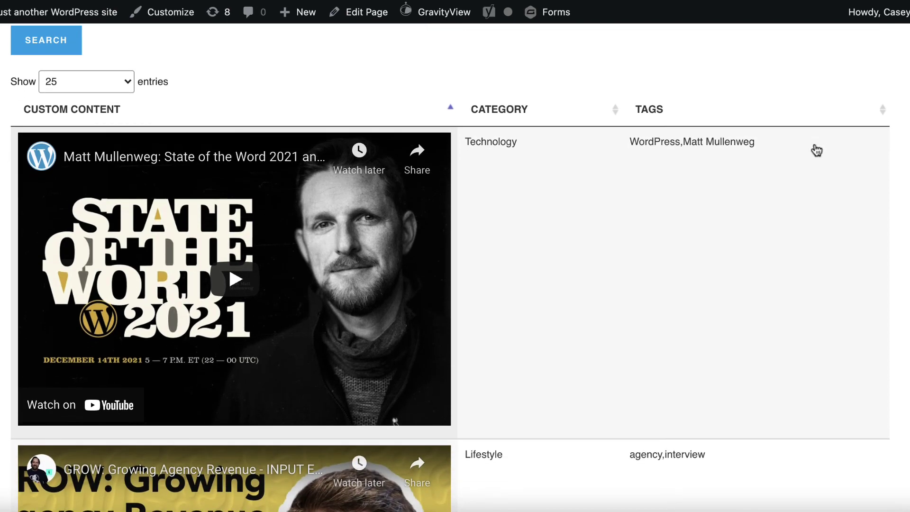
scroll(816, 150, down, 1)
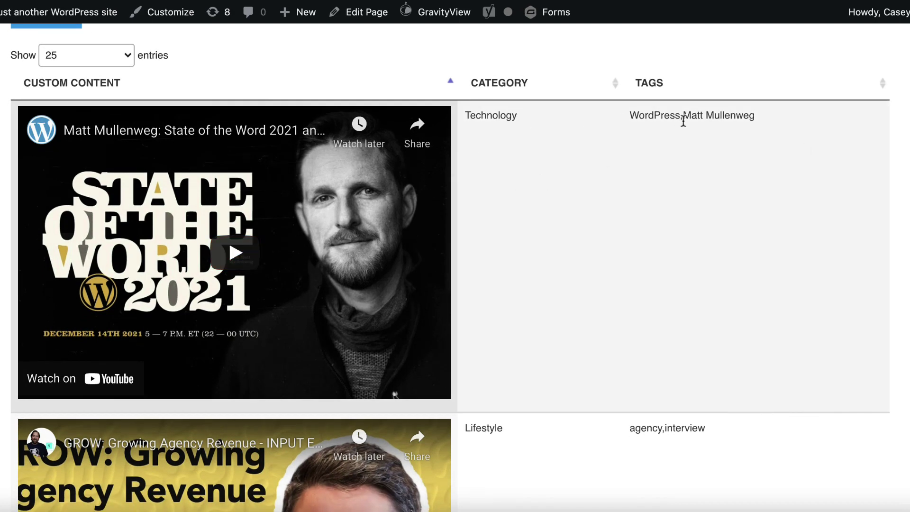
scroll(711, 200, down, 5)
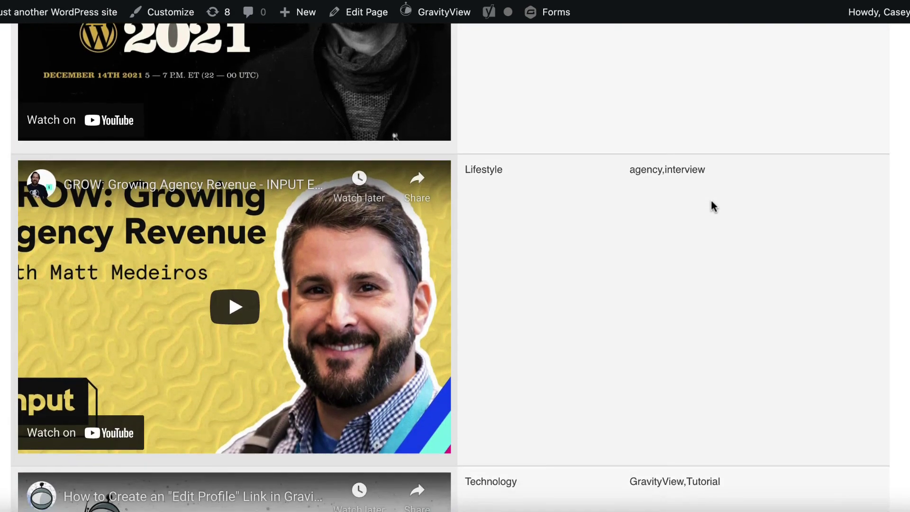
scroll(711, 201, down, 6)
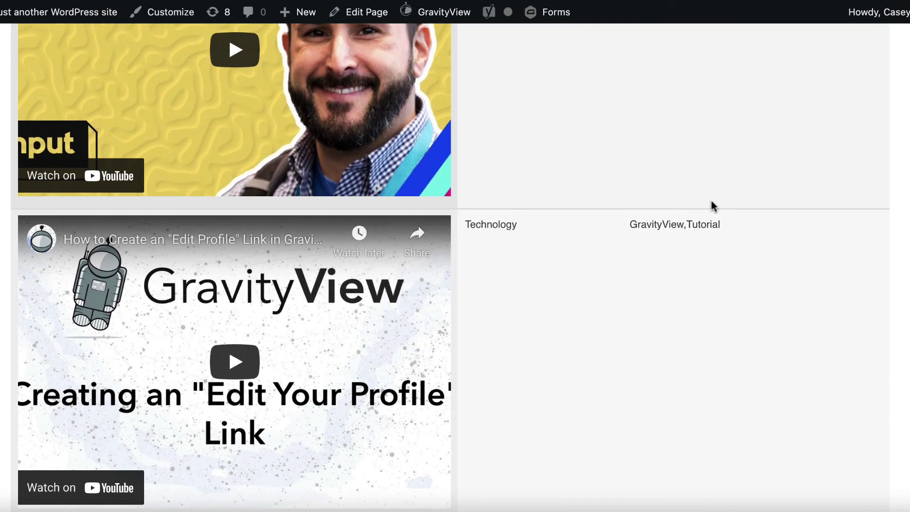
scroll(712, 203, up, 5)
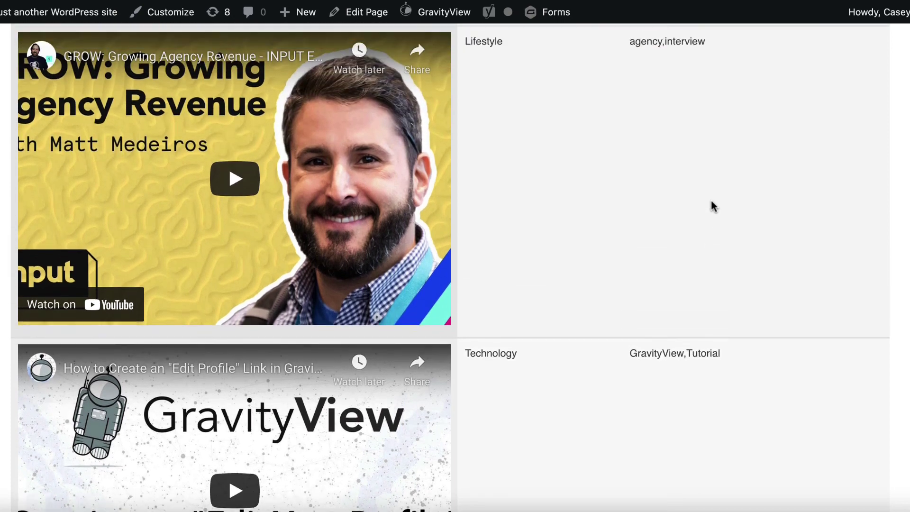
scroll(714, 207, up, 1)
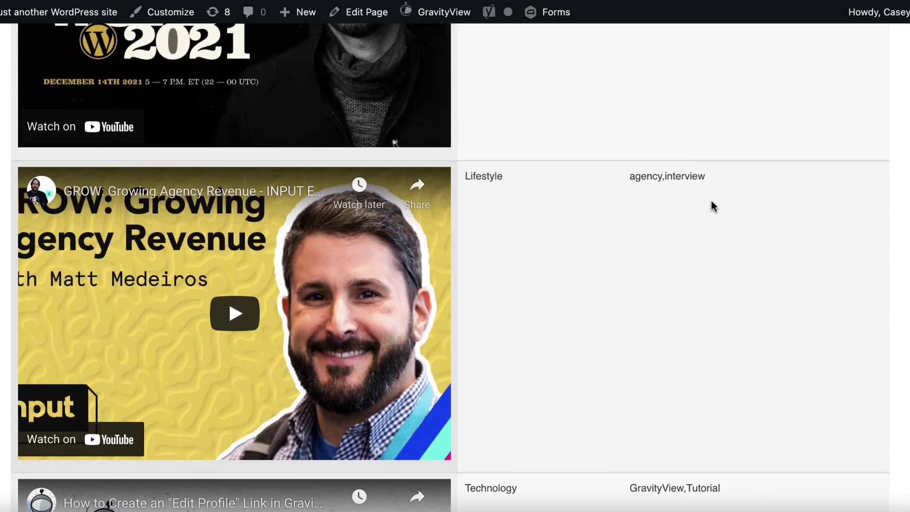
scroll(712, 204, up, 3)
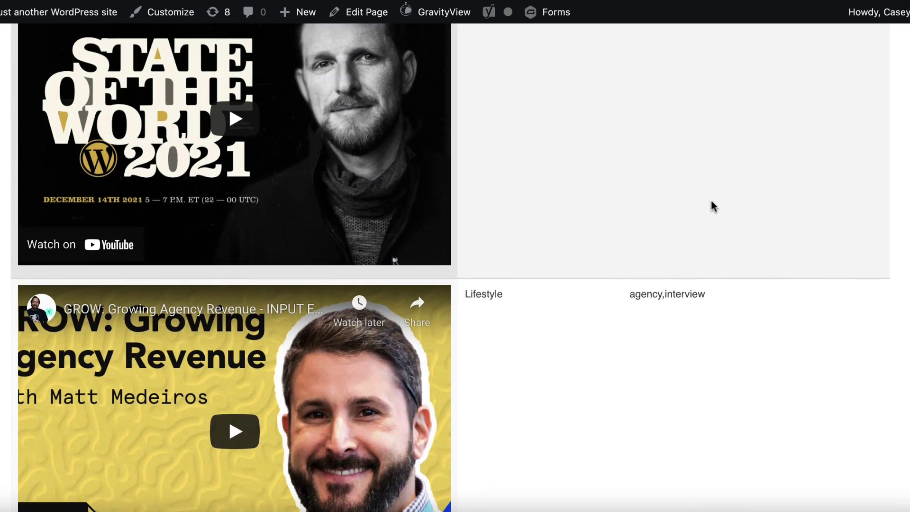
scroll(711, 203, up, 3)
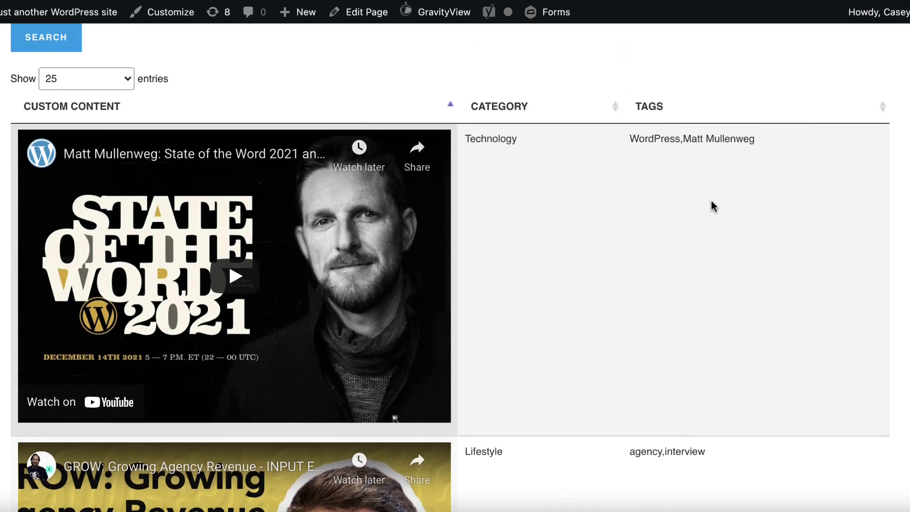